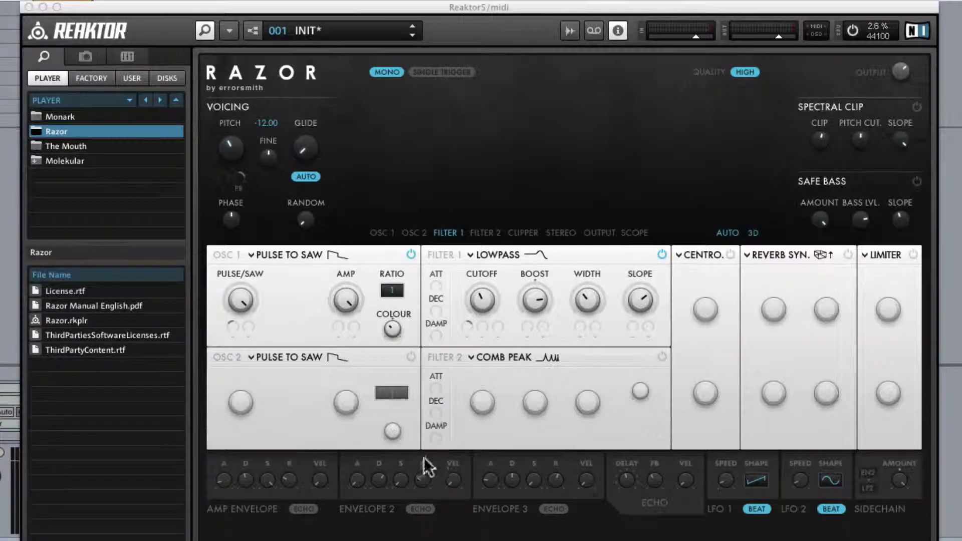
Assign Envelope 2 as the first modulation source of Filter 1's cutoff and adjust Envelope 2's attack.
left_click(467, 335)
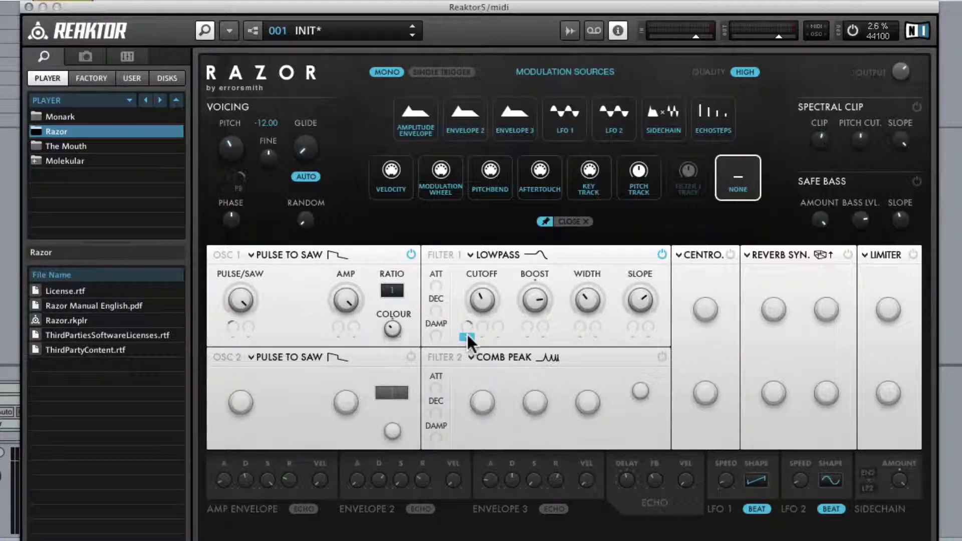
left_click(464, 115)
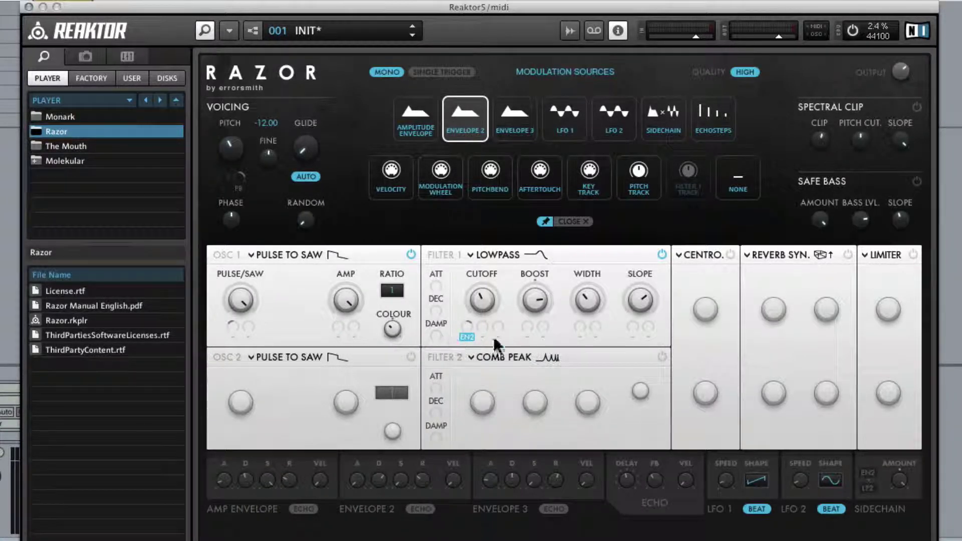
left_click(586, 220)
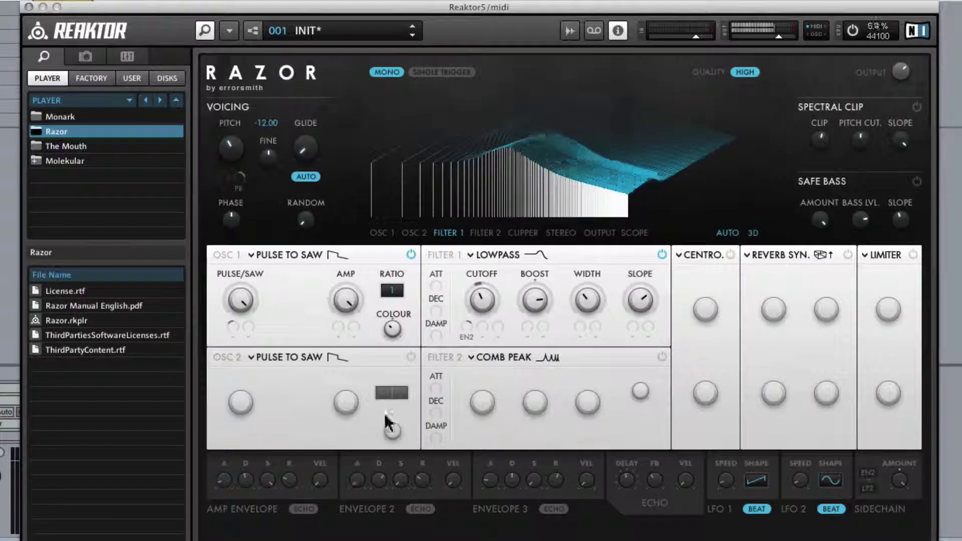
left_click_drag(354, 477, 383, 482)
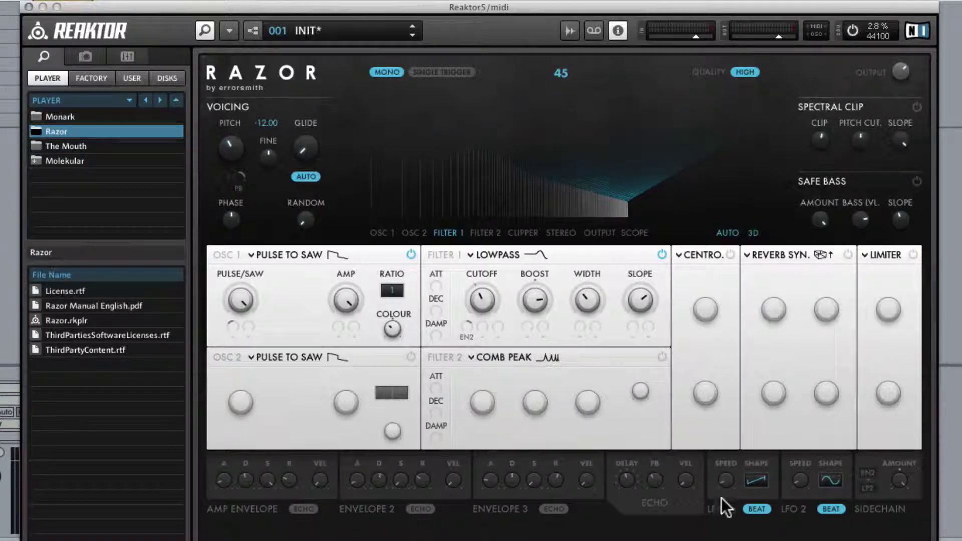
Modulate Filter 1's cutoff with LFO 1 instead of Envelope 2, using a faster LFO 1 speed and a sine shape.
left_click(464, 331)
left_click(565, 120)
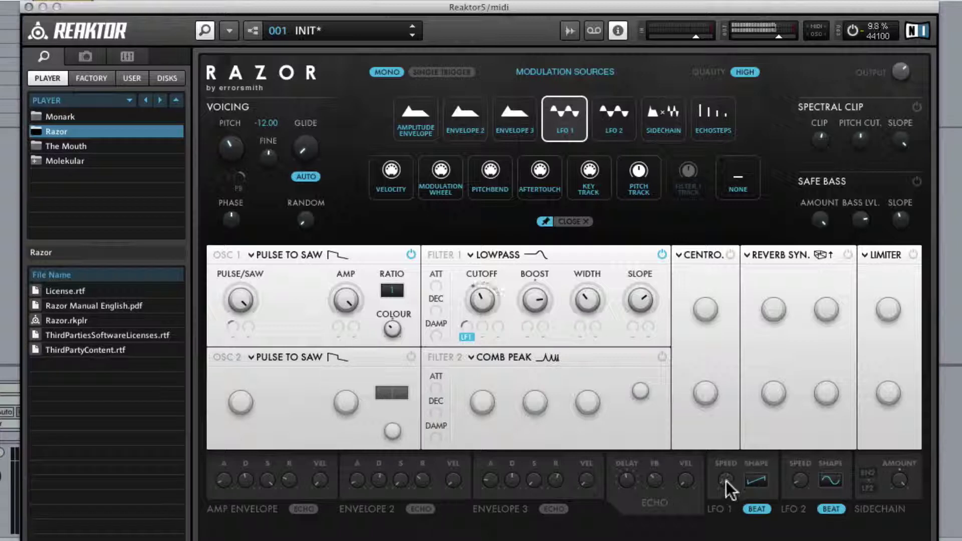
left_click_drag(726, 481, 720, 434)
left_click(756, 482)
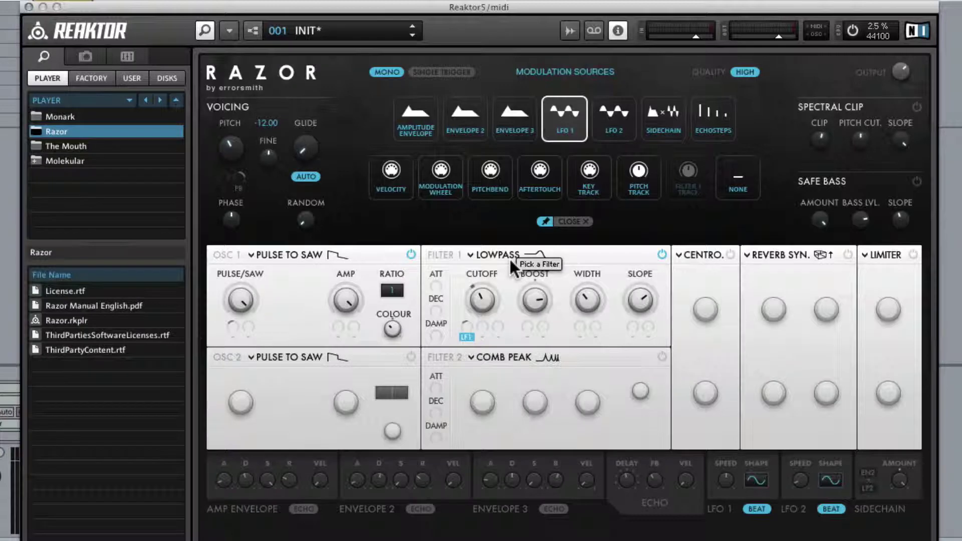
left_click(589, 222)
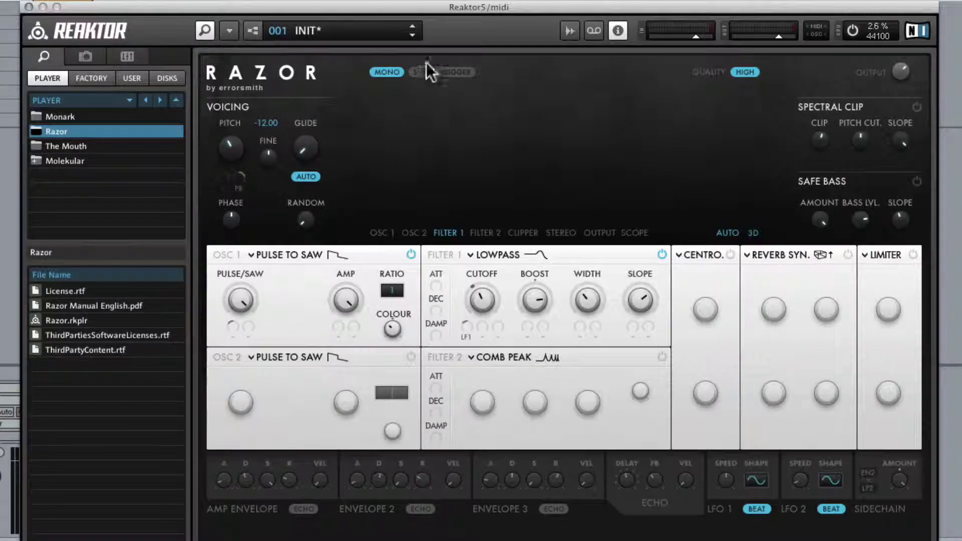
Browse forward through the presets to 007 Engine Wobbler and lower its output level.
left_click(412, 37)
left_click(413, 37)
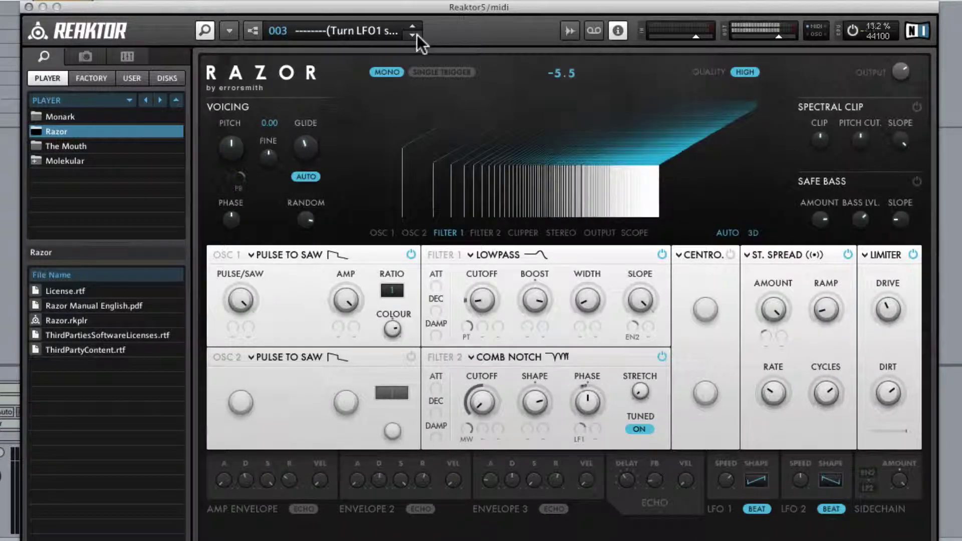
left_click(416, 36)
left_click(417, 35)
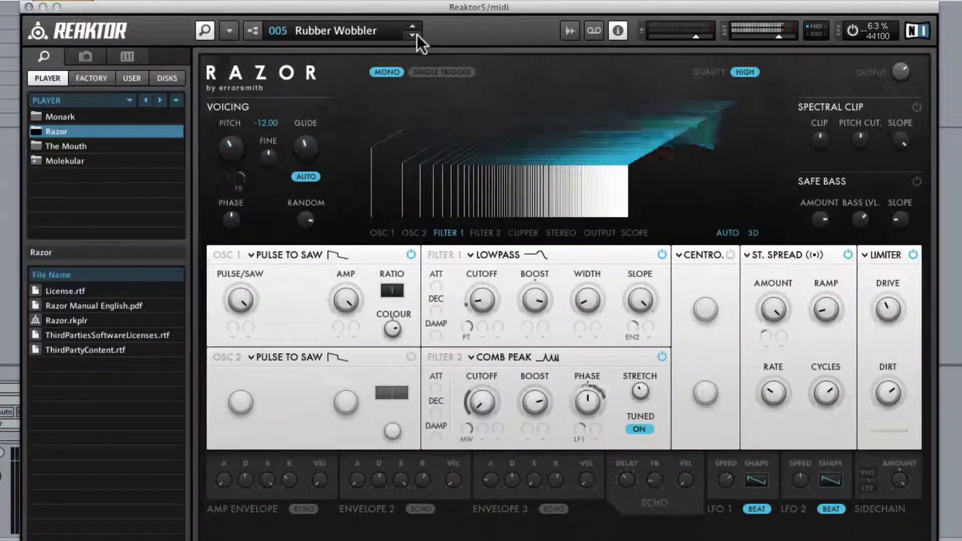
left_click(417, 35)
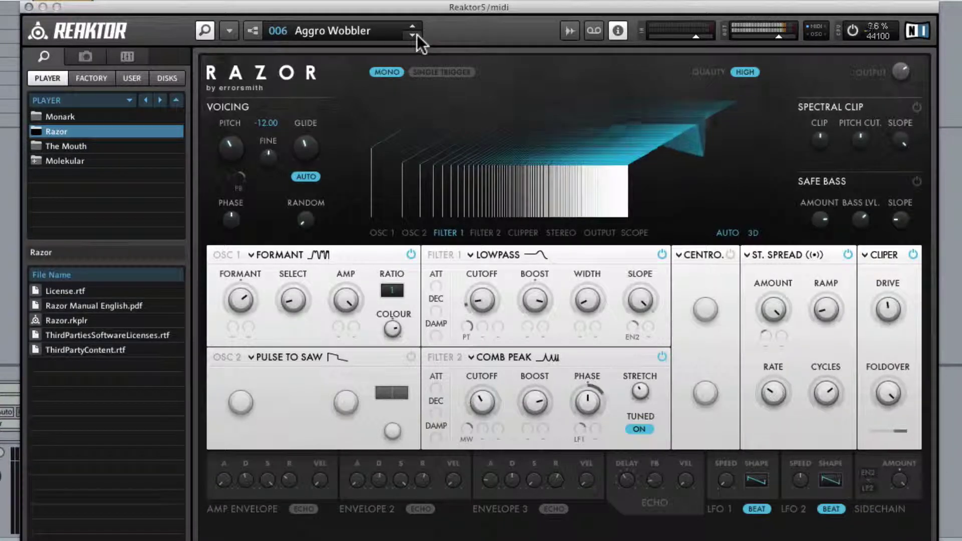
left_click(416, 35)
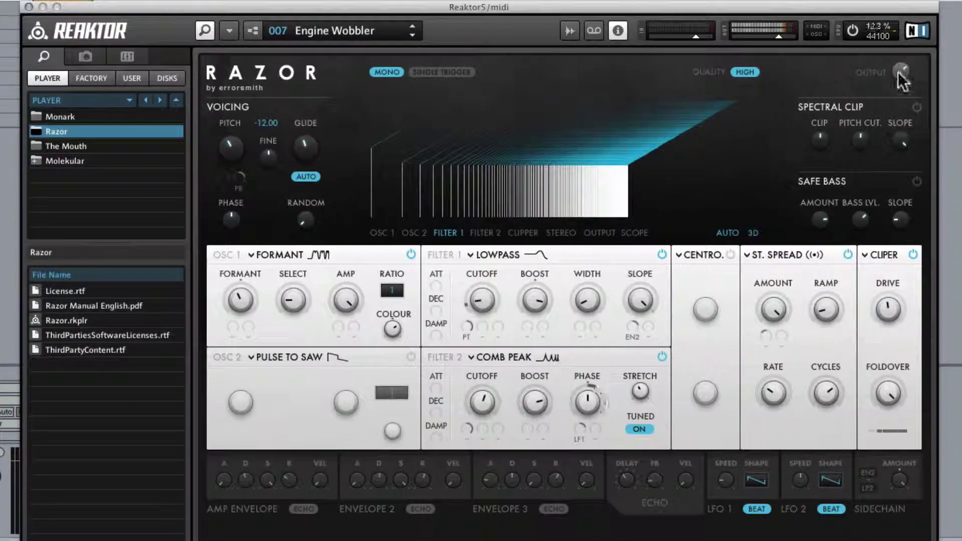
left_click_drag(897, 65, 897, 88)
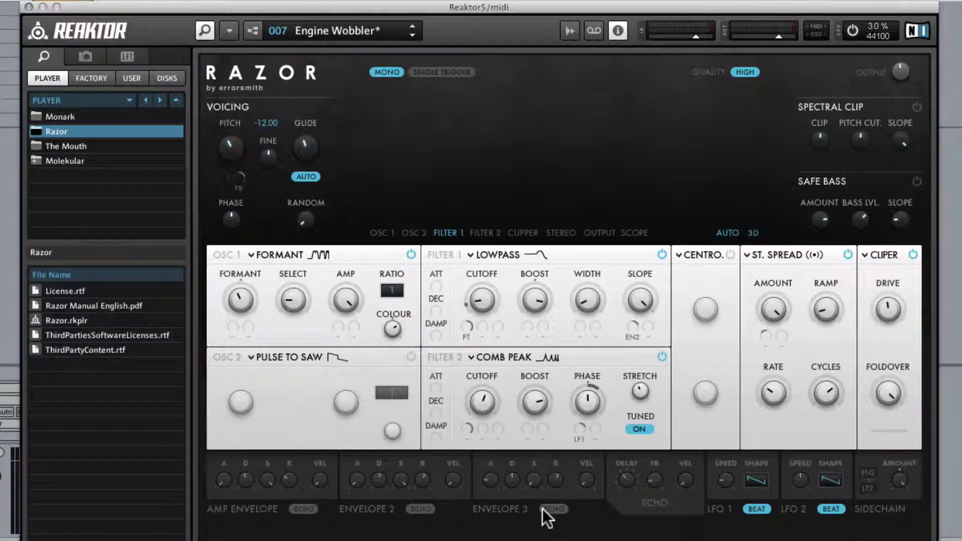
Try switching Echo on and back off for the amp envelope, Envelope 2 and Envelope 3.
left_click(302, 508)
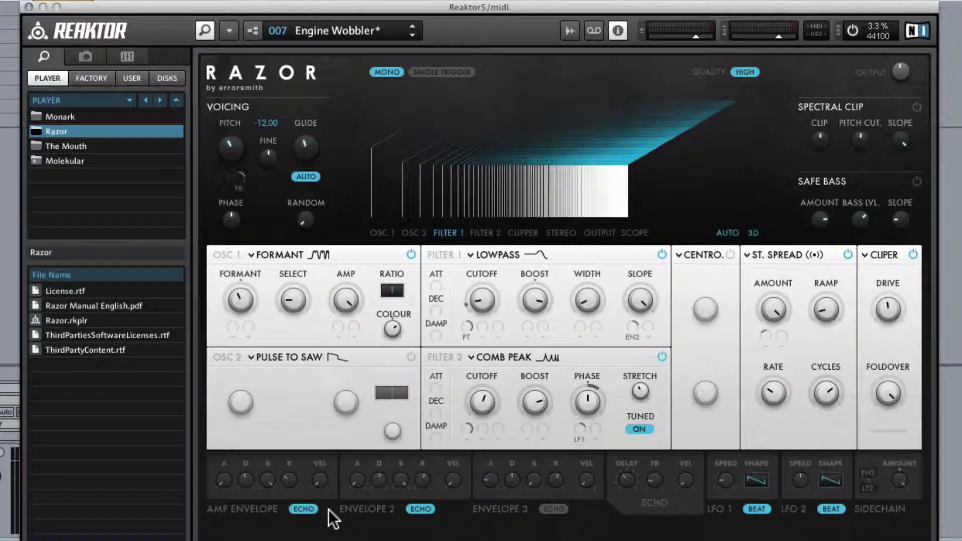
left_click(301, 508)
left_click(556, 509)
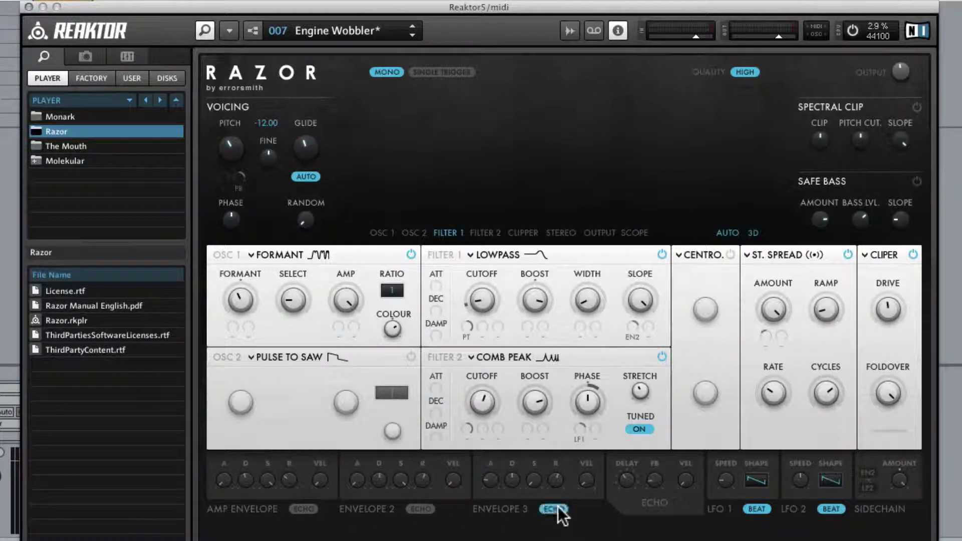
left_click(546, 509)
Assign Echosteps as the first modulation source of Filter 1's cutoff and remove LFO 1 from Filter 2's phase.
left_click(467, 339)
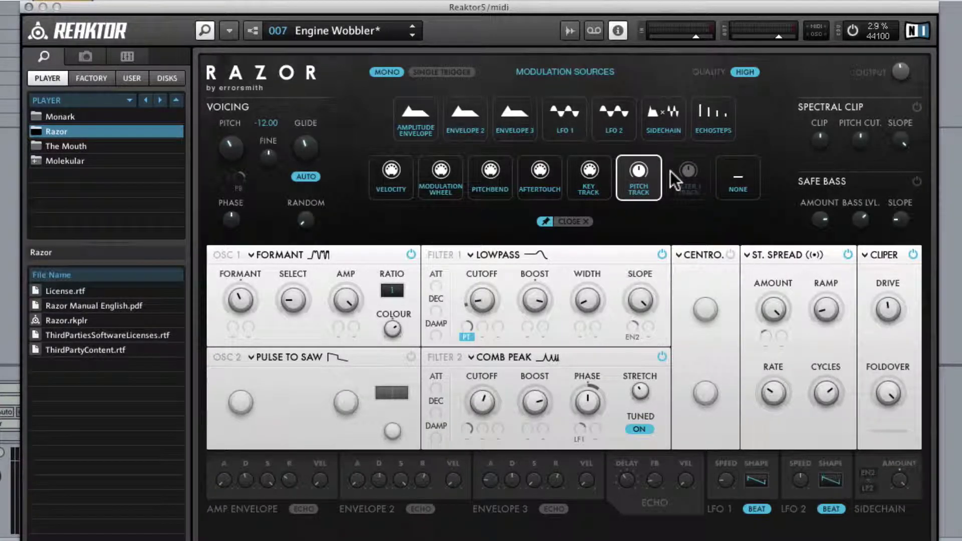
left_click(711, 117)
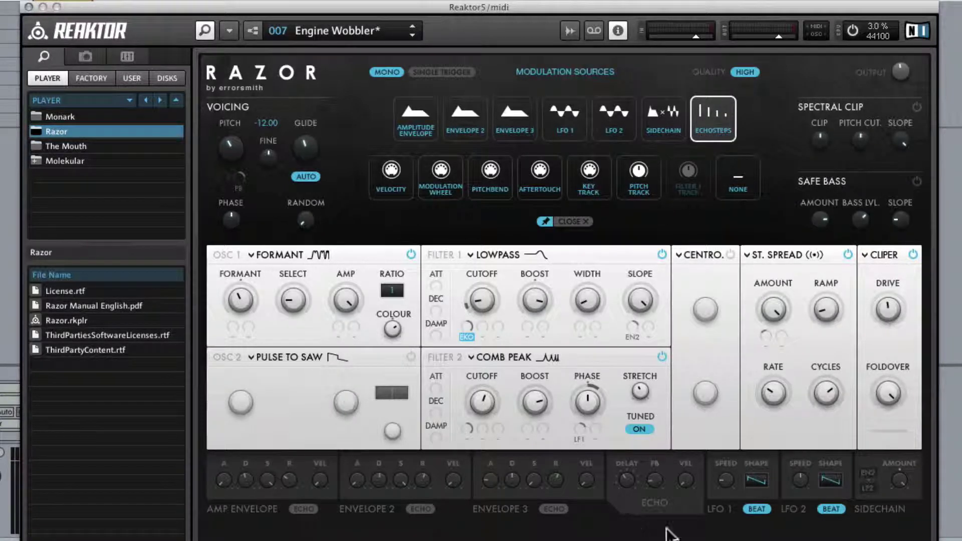
left_click(582, 220)
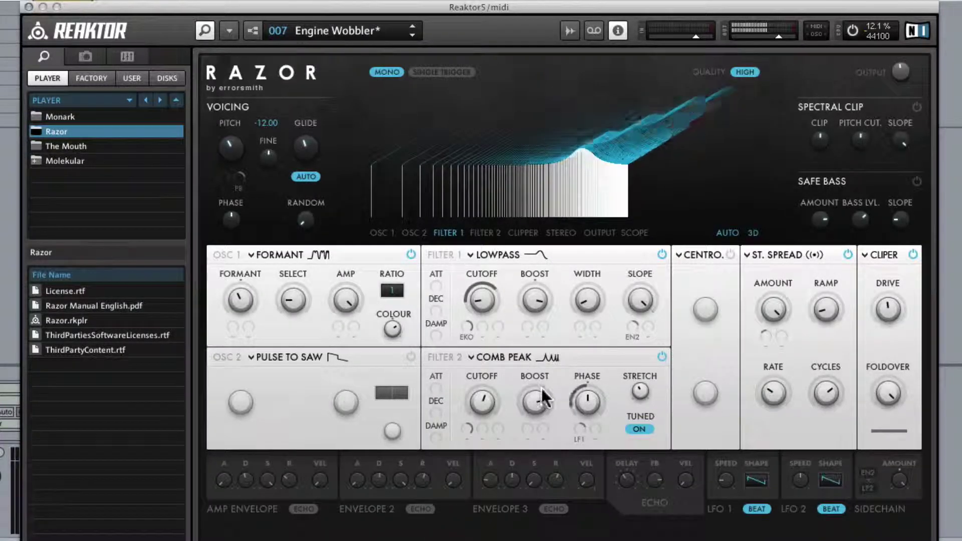
left_click(579, 439)
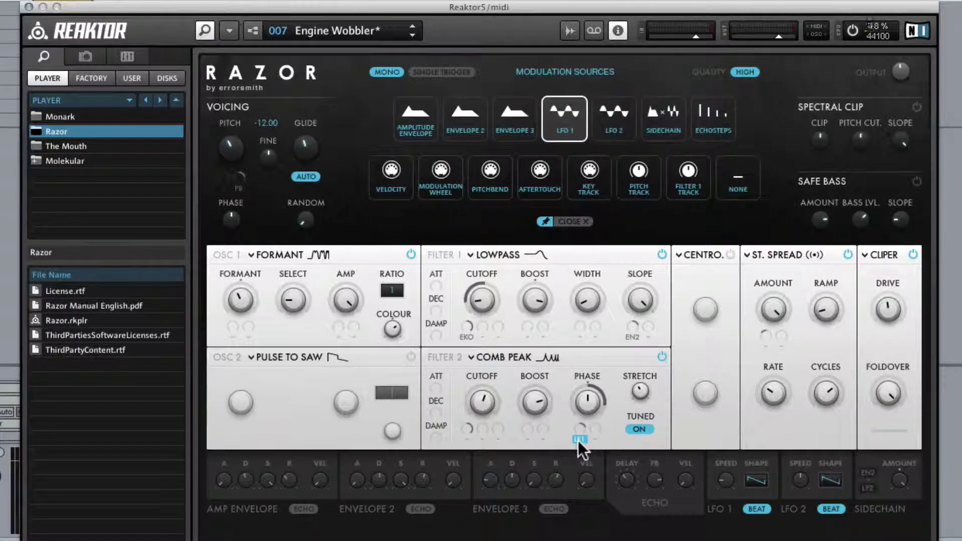
Add LFO 2 and Envelope 2 as the second and third modulation sources of Filter 1's cutoff, with Envelope 2's Echo enabled.
left_click(463, 334)
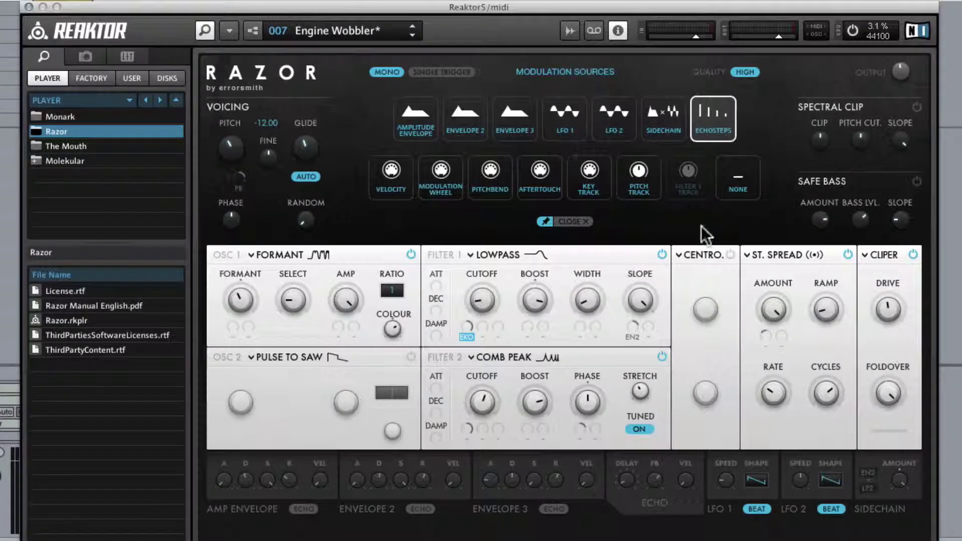
left_click(483, 337)
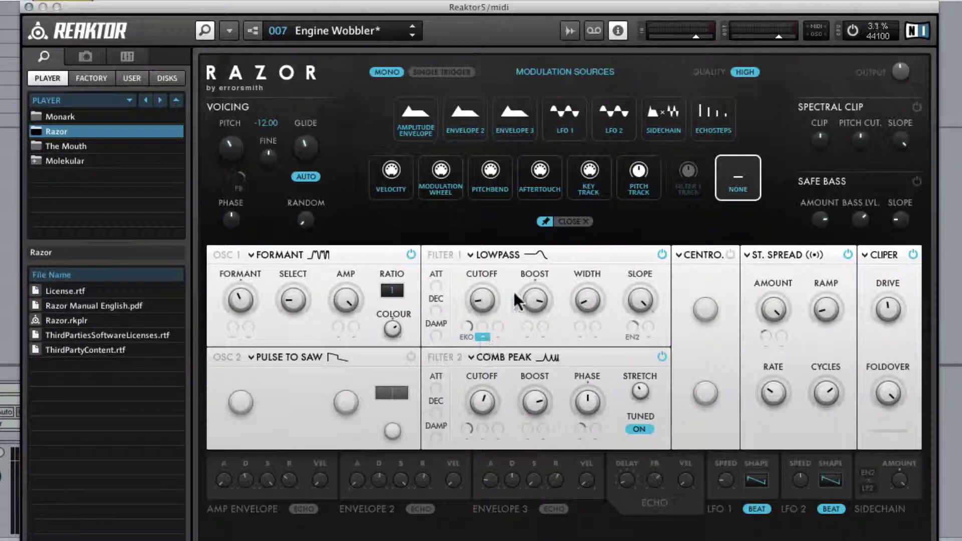
left_click(615, 114)
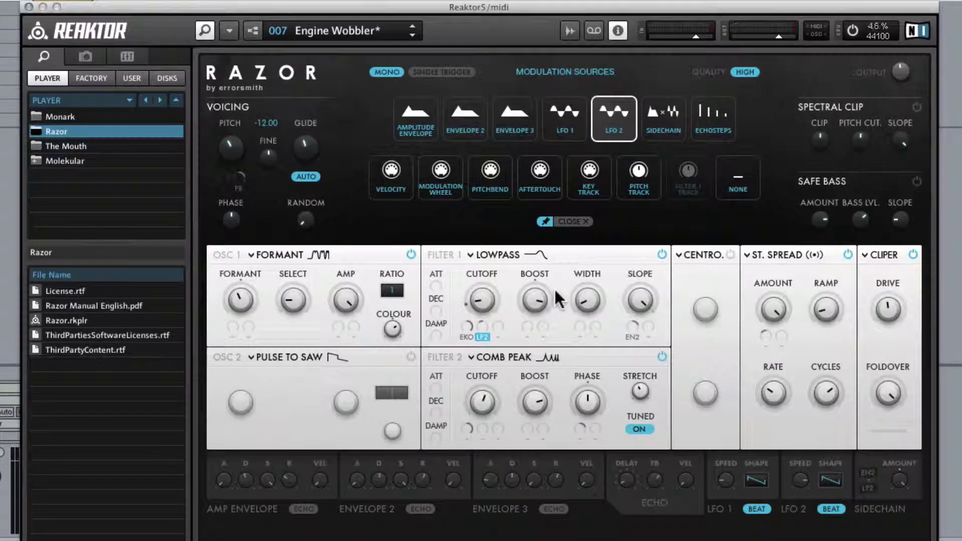
left_click(499, 336)
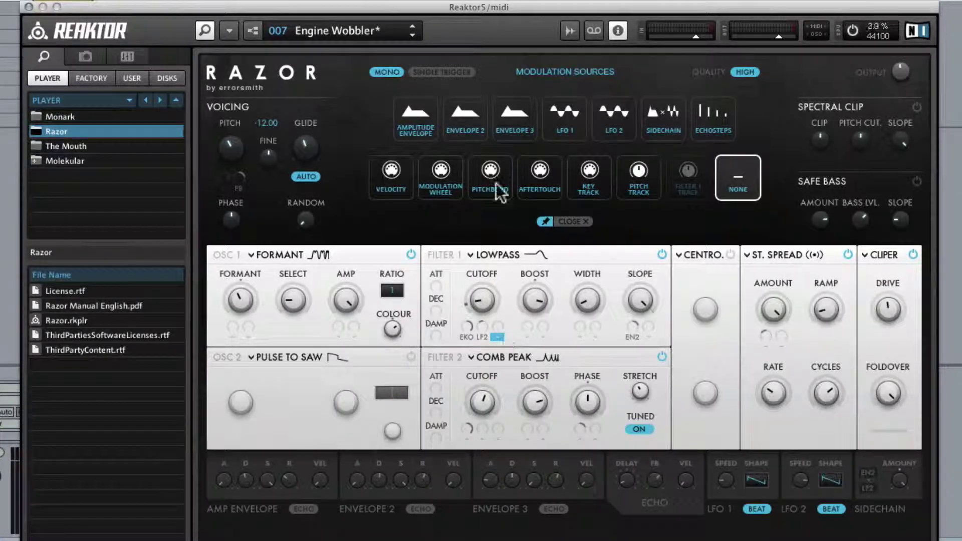
left_click(467, 114)
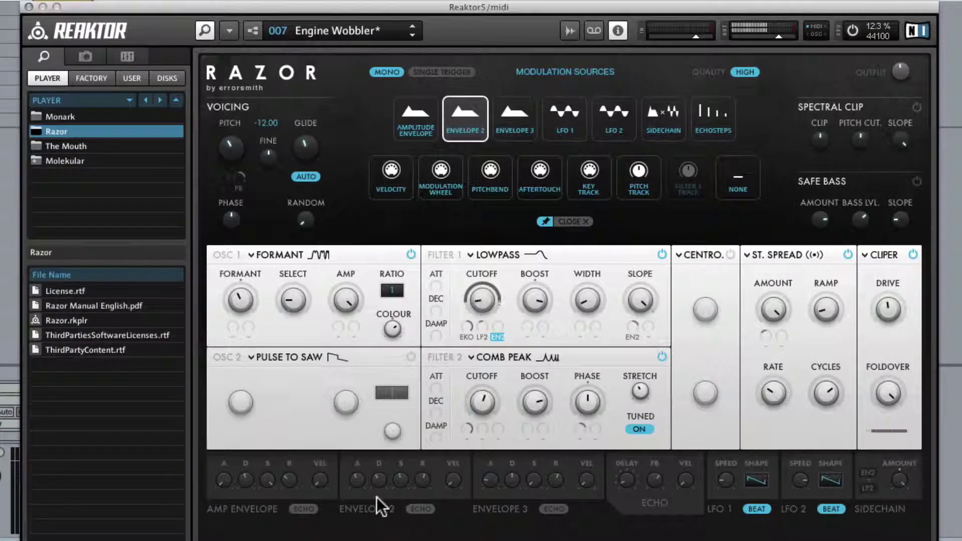
left_click(422, 508)
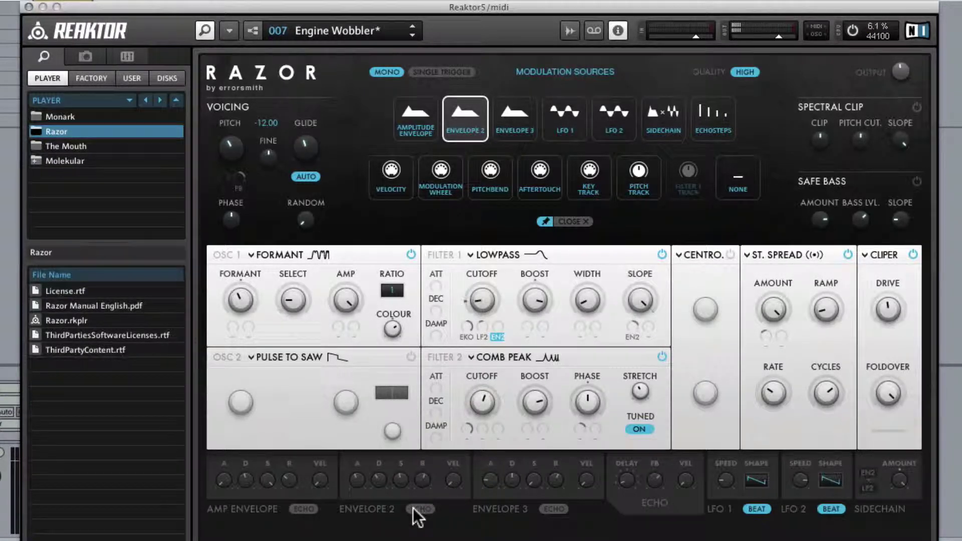
left_click(414, 508)
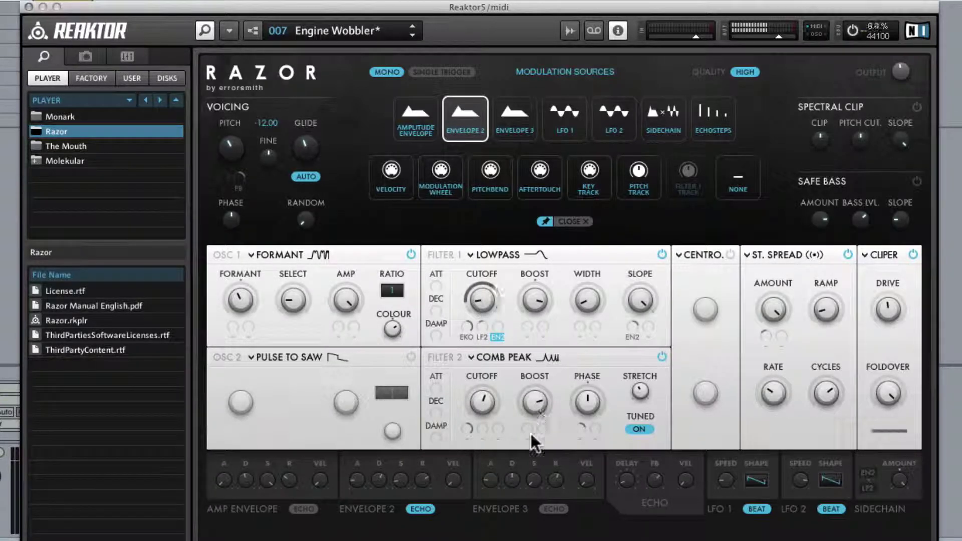
Lower the boost of the Comb Peak filter in Filter 2 and raise its cutoff.
left_click_drag(530, 434, 528, 490)
left_click_drag(488, 397, 486, 449)
left_click_drag(489, 404, 486, 375)
Assign Envelope 3 as the first modulation source of Filter 2's cutoff and enable Echo for Envelope 3.
left_click(464, 431)
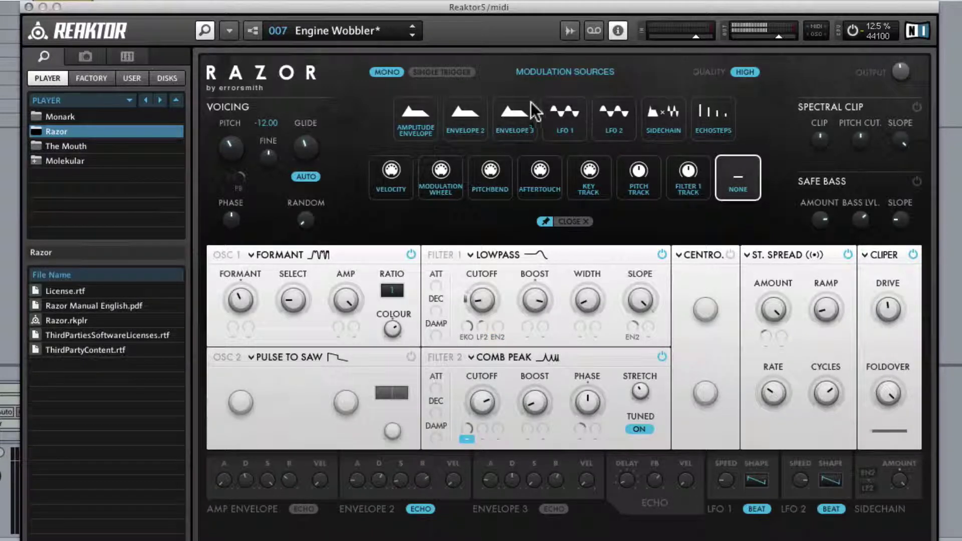
left_click(519, 120)
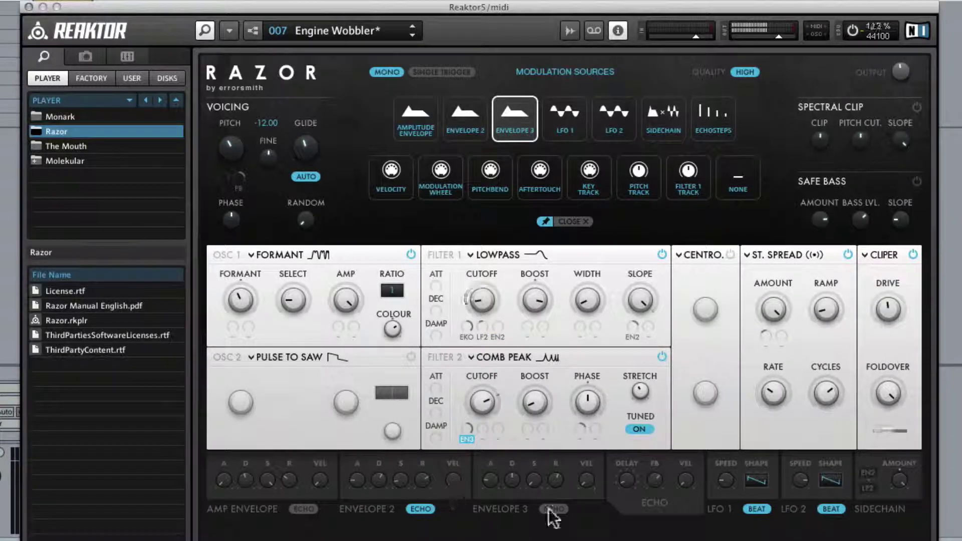
left_click(561, 510)
Load preset 008 Q-Tip Wobbler and enable Echo for the amp envelope.
left_click(410, 36)
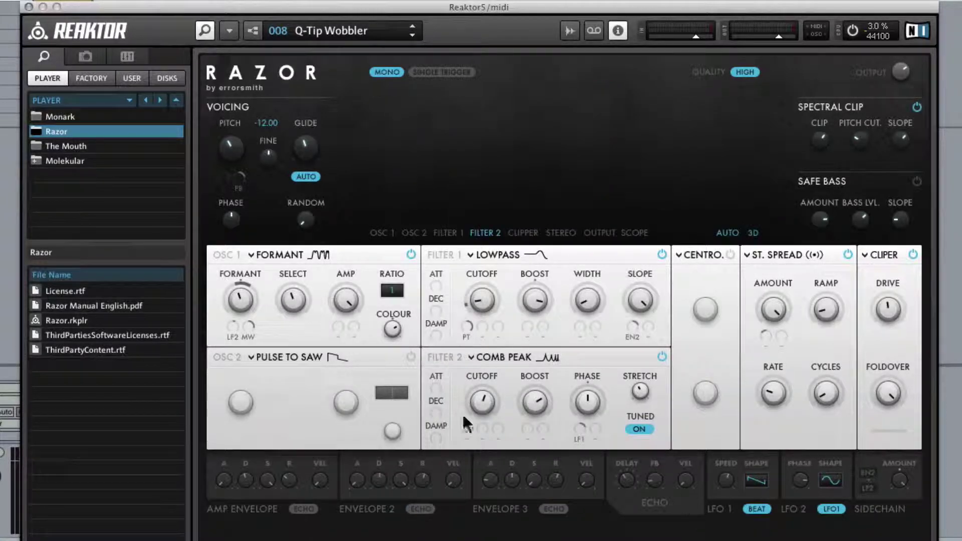
left_click(302, 508)
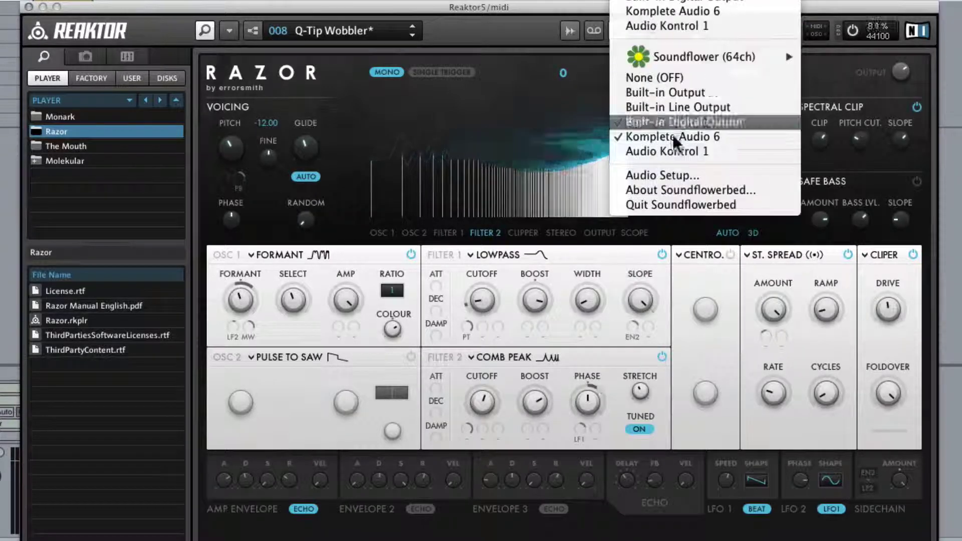
Select Komplete Audio 6 as the output device for Soundflower (64ch).
left_click(672, 137)
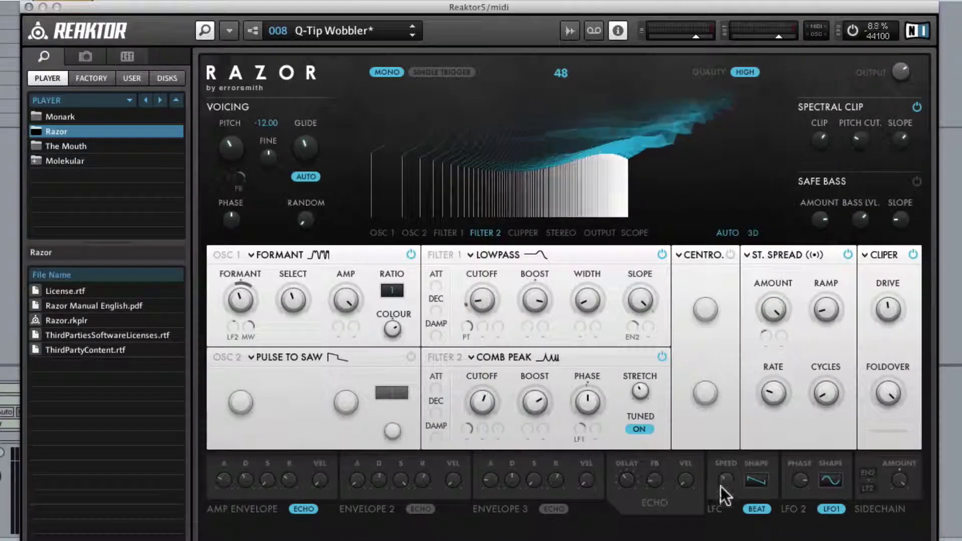
Raise Filter 1's cutoff and assign LFO 2 as its second modulation source.
left_click_drag(495, 295, 510, 316)
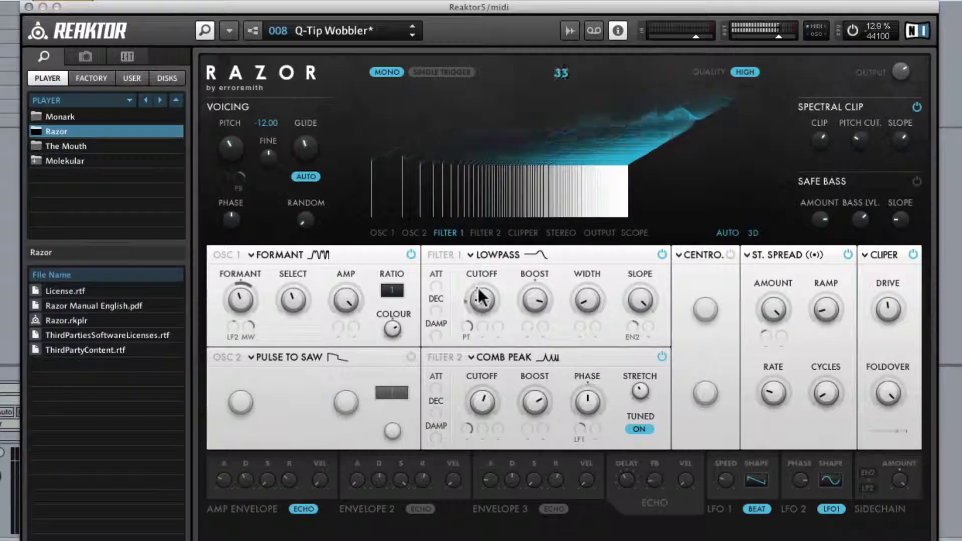
left_click(481, 334)
left_click(613, 116)
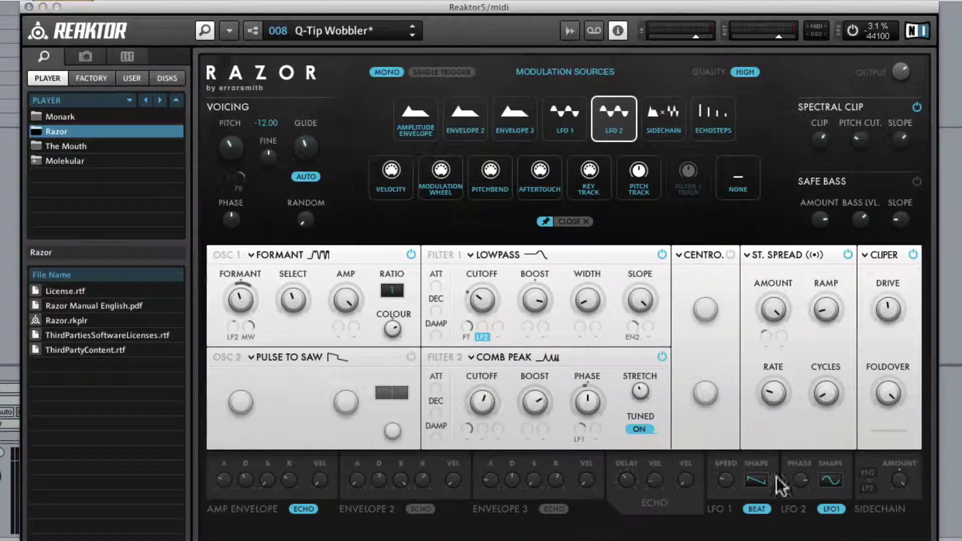
Increase the LFO 2 modulation amount on Filter 1's cutoff and switch LFO 2 from LFO1 to Beat sync.
left_click(825, 480)
left_click(809, 476)
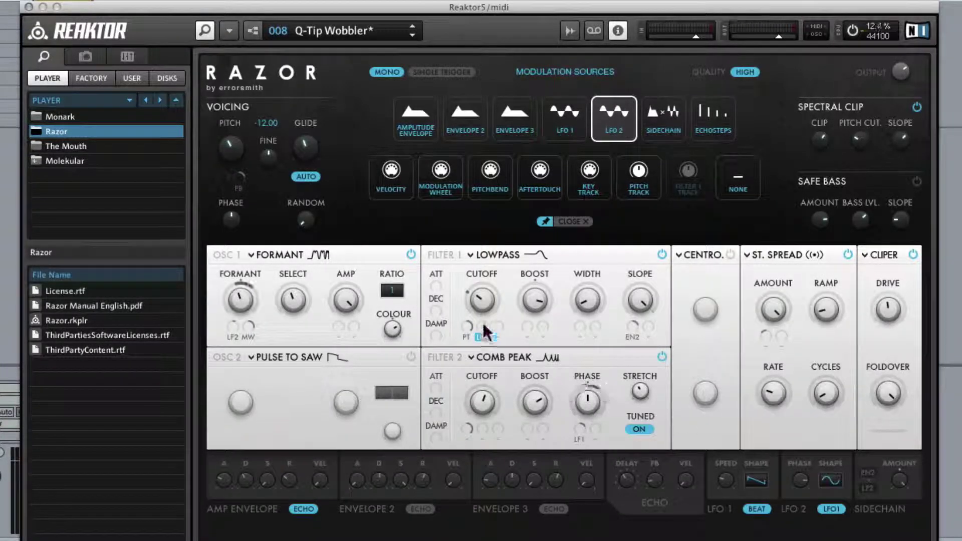
left_click_drag(484, 332, 494, 285)
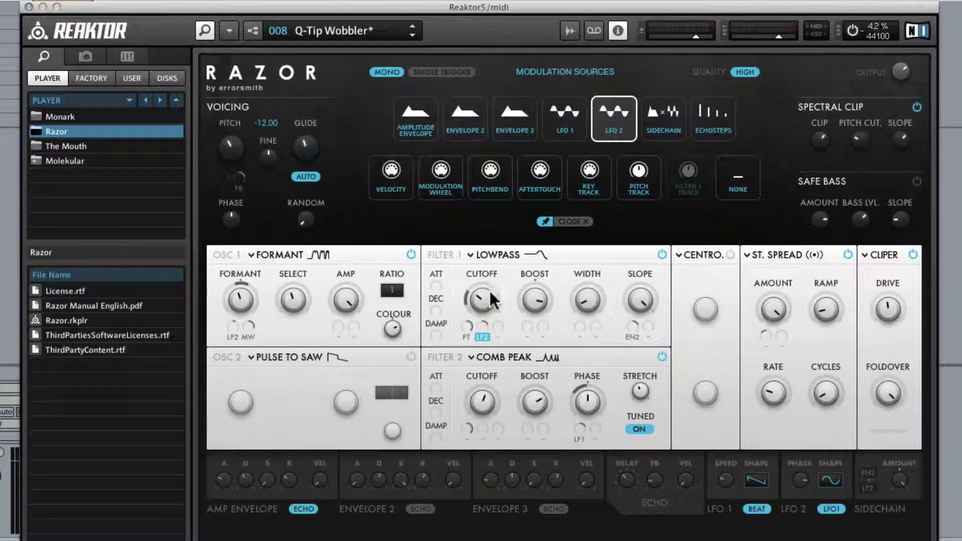
left_click(828, 510)
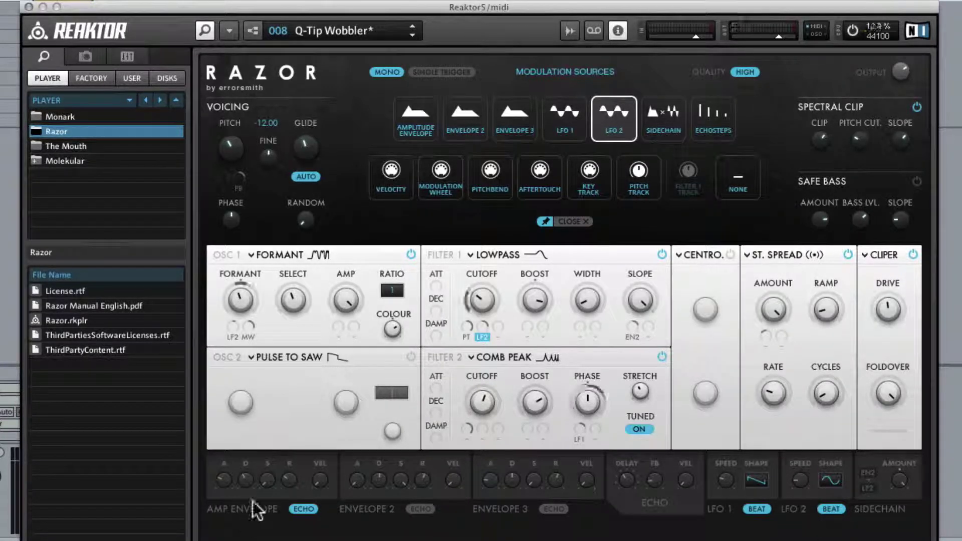
Adjust the amp envelope's release, sustain and decay in the Q-Tip Wobbler preset.
left_click_drag(294, 484, 290, 426)
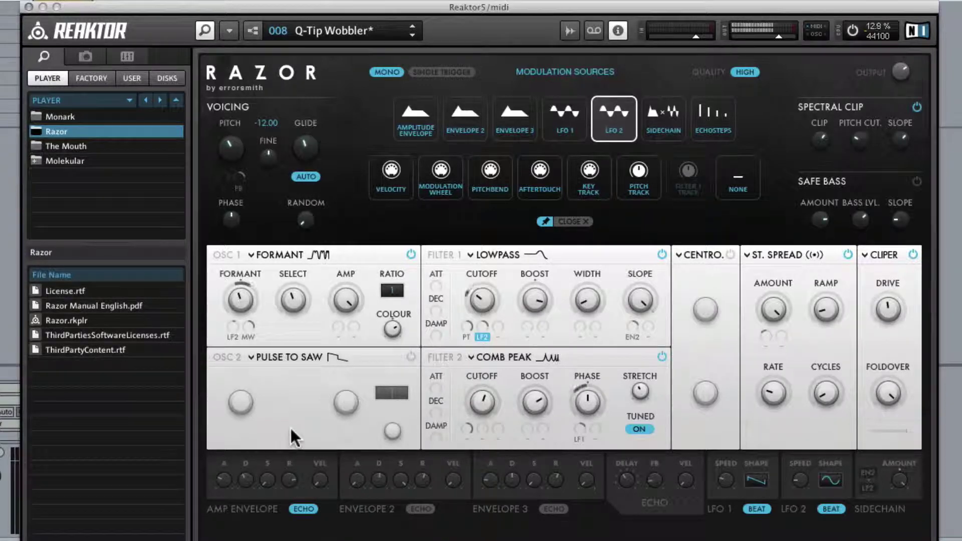
left_click_drag(263, 482, 251, 425)
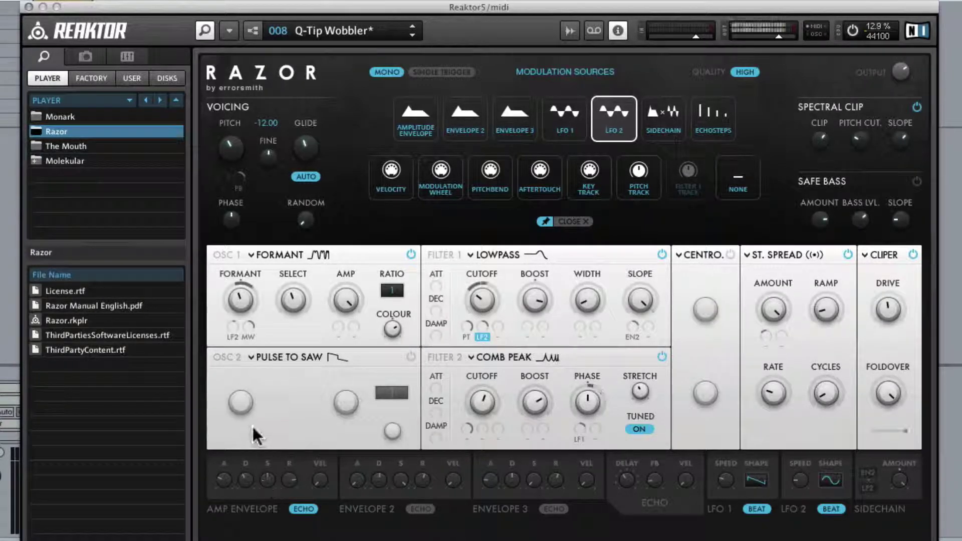
left_click_drag(250, 482, 251, 468)
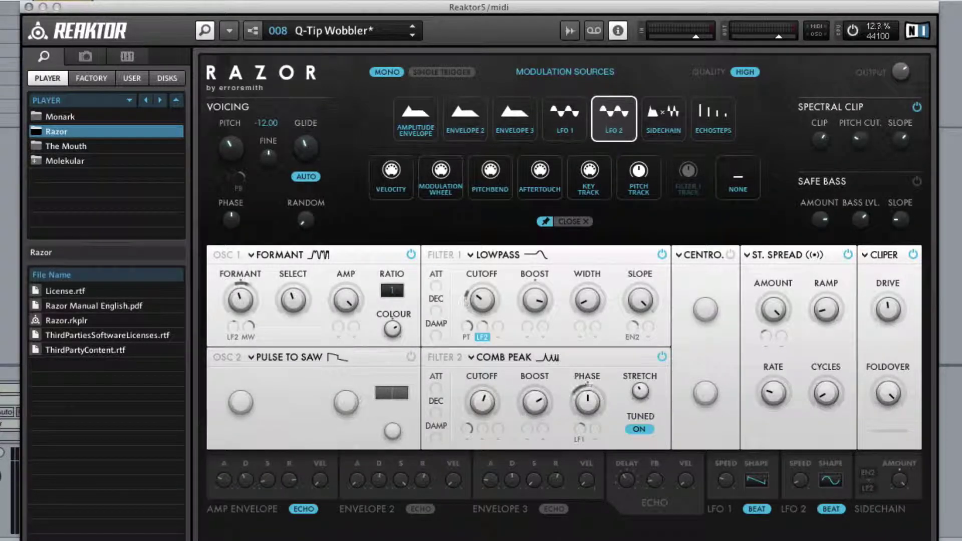
Load preset 009 Velvet Wobbler and reduce the LFO modulation of Oscillator 1's formant and Filter 2's phase.
left_click(413, 36)
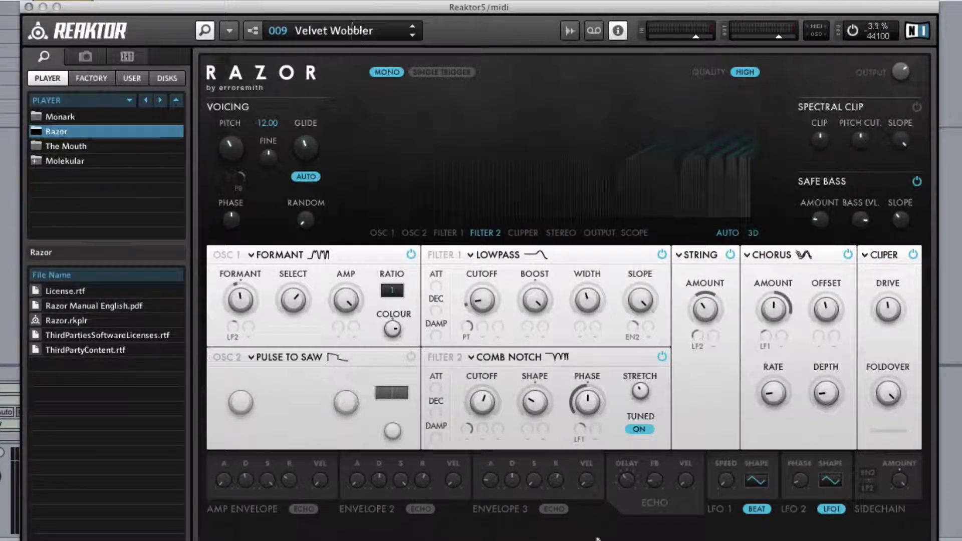
left_click_drag(232, 323, 227, 335)
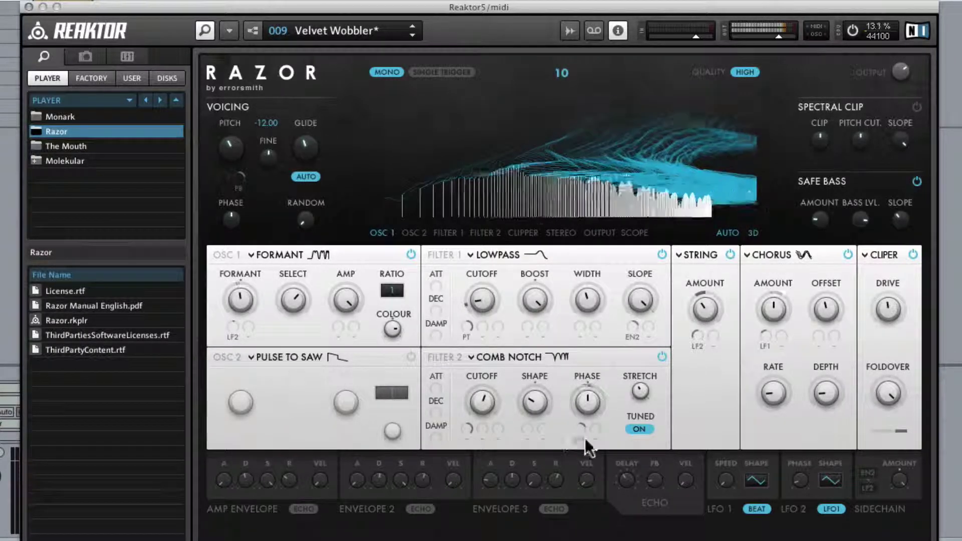
mouse_move(581, 424)
left_mouse_down()
mouse_move(582, 467)
mouse_move(582, 415)
mouse_move(582, 432)
left_mouse_up()
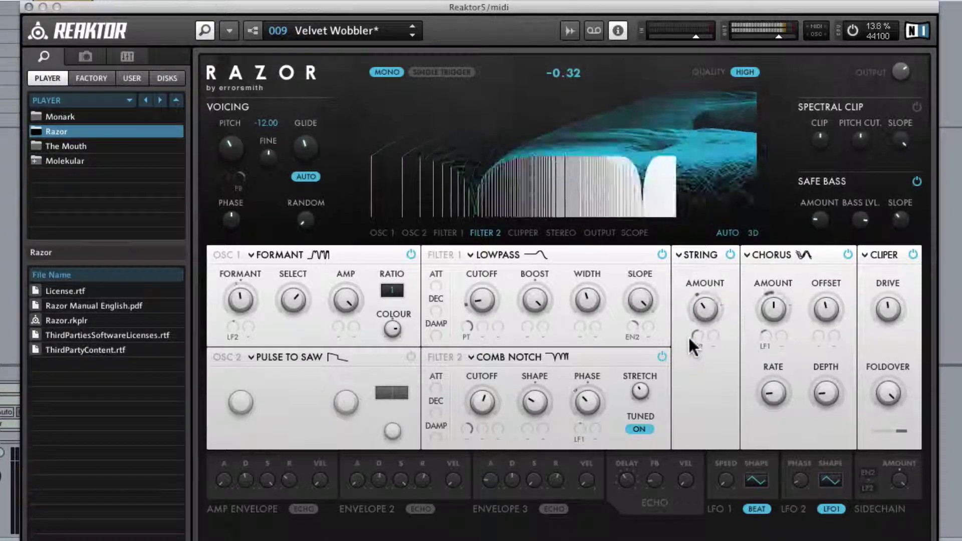
Reduce the LFO modulation of the String and Chorus amounts, and lower the clipper's foldover.
mouse_move(695, 335)
left_mouse_down()
mouse_move(715, 284)
mouse_move(698, 336)
mouse_move(699, 323)
left_mouse_up()
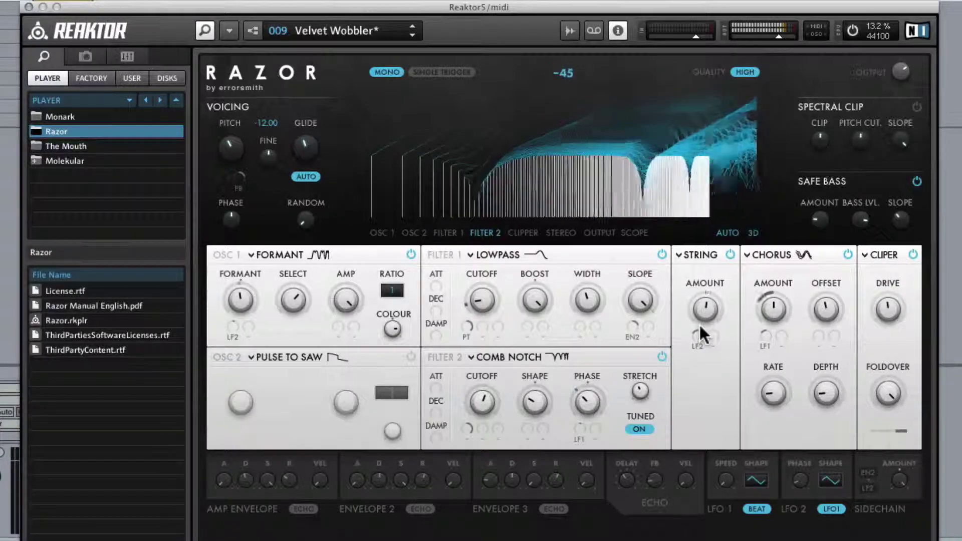
left_click_drag(759, 329, 765, 348)
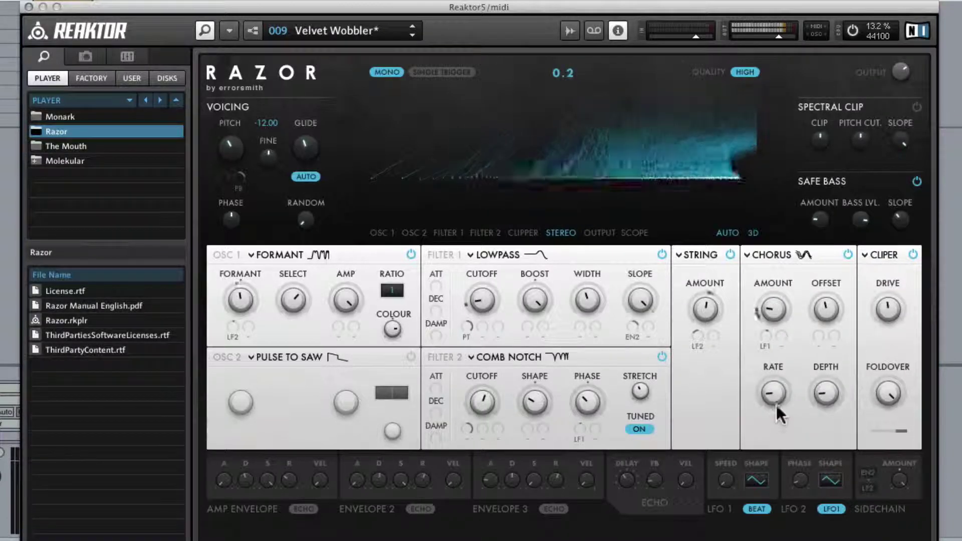
left_click_drag(889, 419, 887, 395)
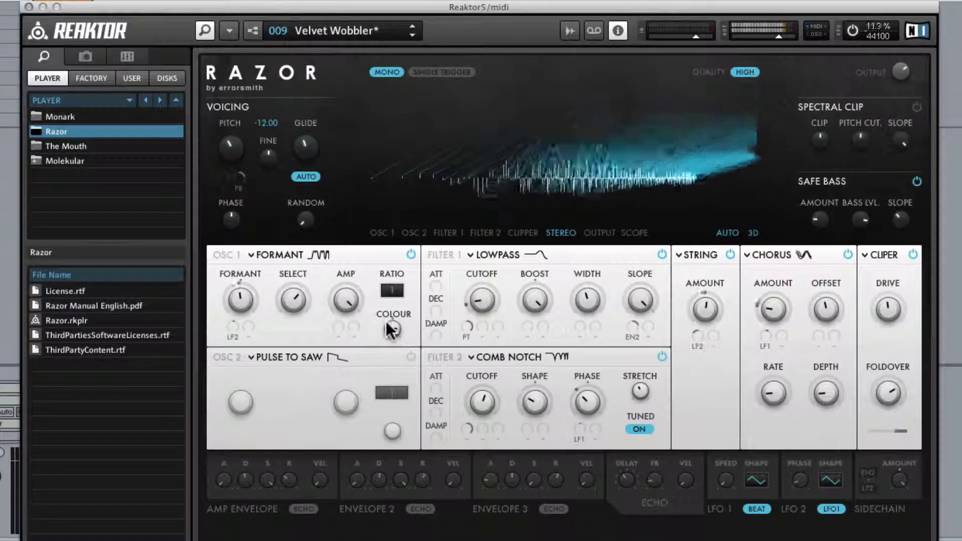
Set Oscillator 1's colour to -0.3 and adjust Filter 1's boost and width.
left_click_drag(391, 329, 383, 364)
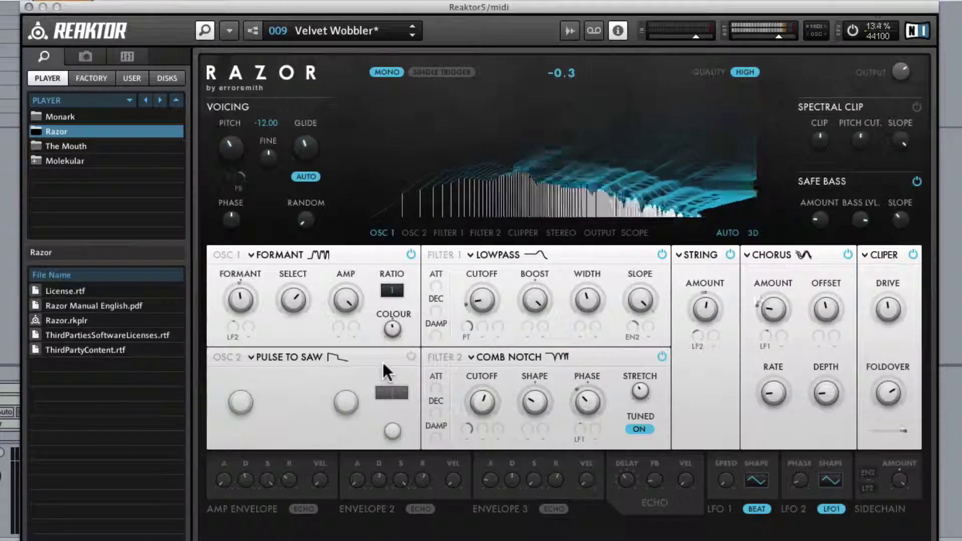
left_click_drag(534, 299, 456, 261)
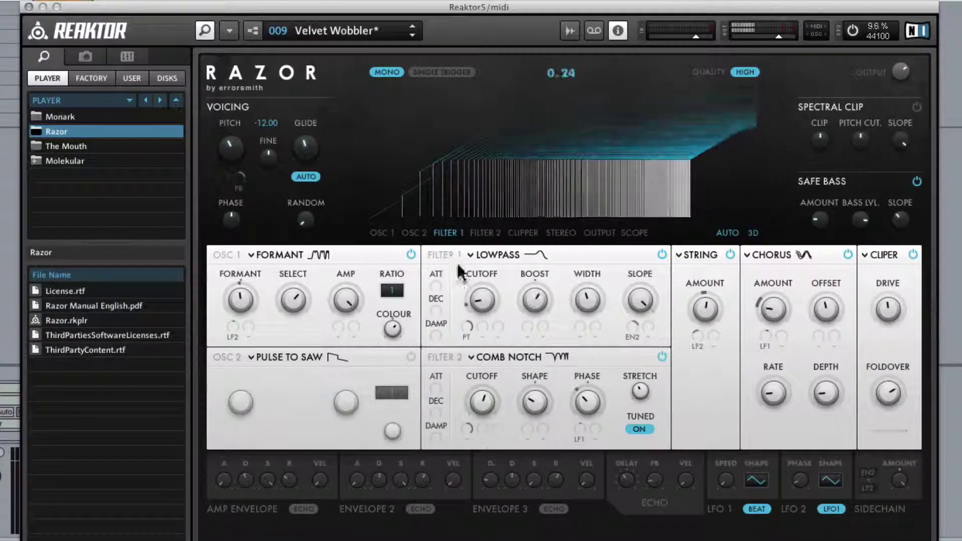
left_click_drag(585, 297, 389, 507)
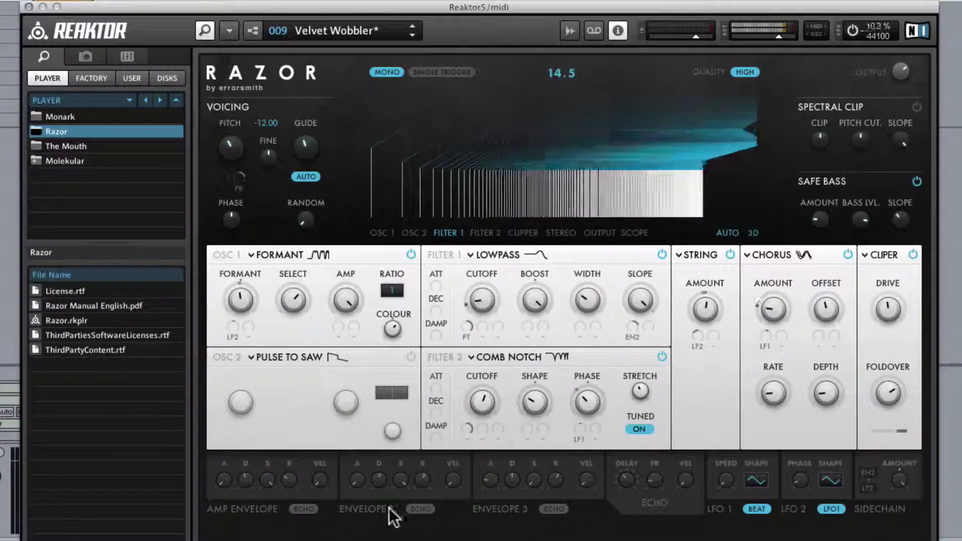
Enable Echo for Envelope 2 and the amp envelope only, and keep Komplete Audio 6 as the audio output device.
left_click(424, 507)
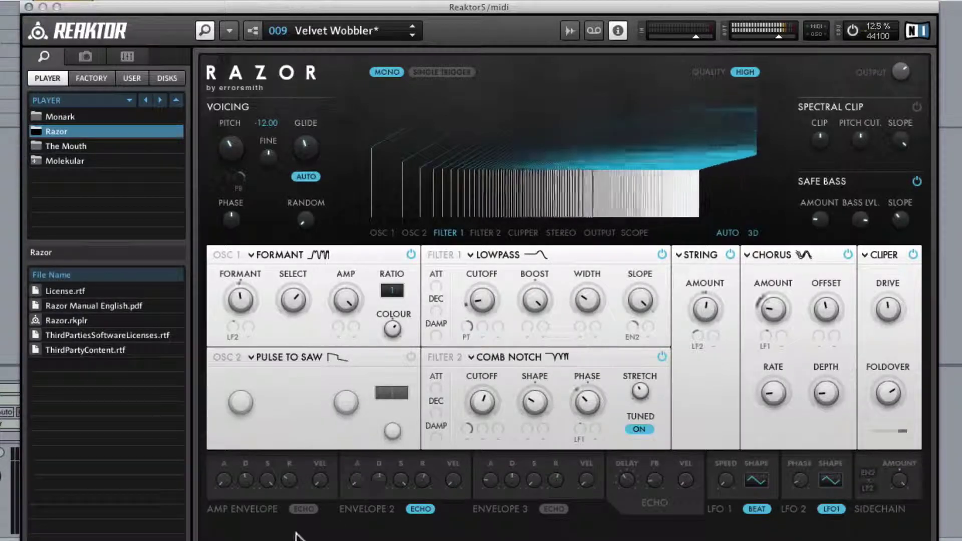
left_click(297, 510)
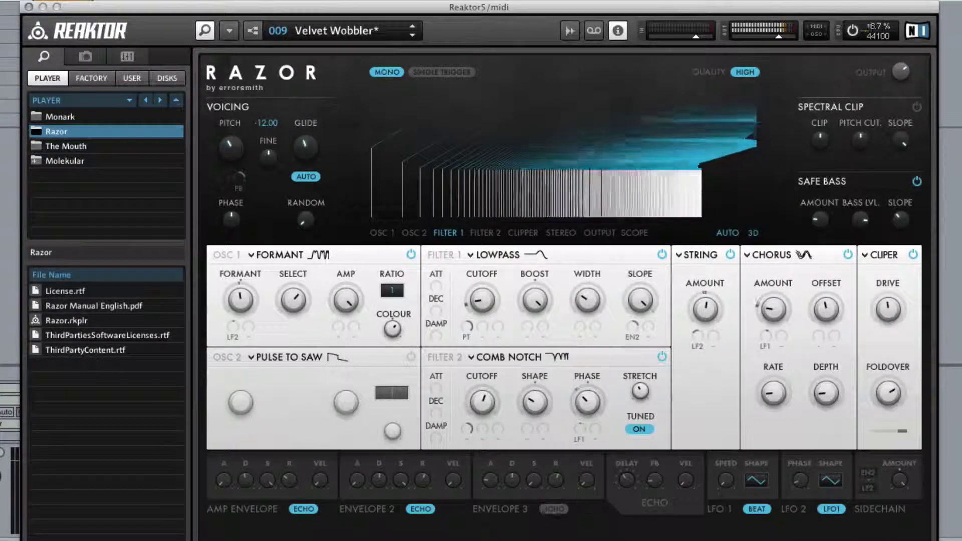
left_click(551, 509)
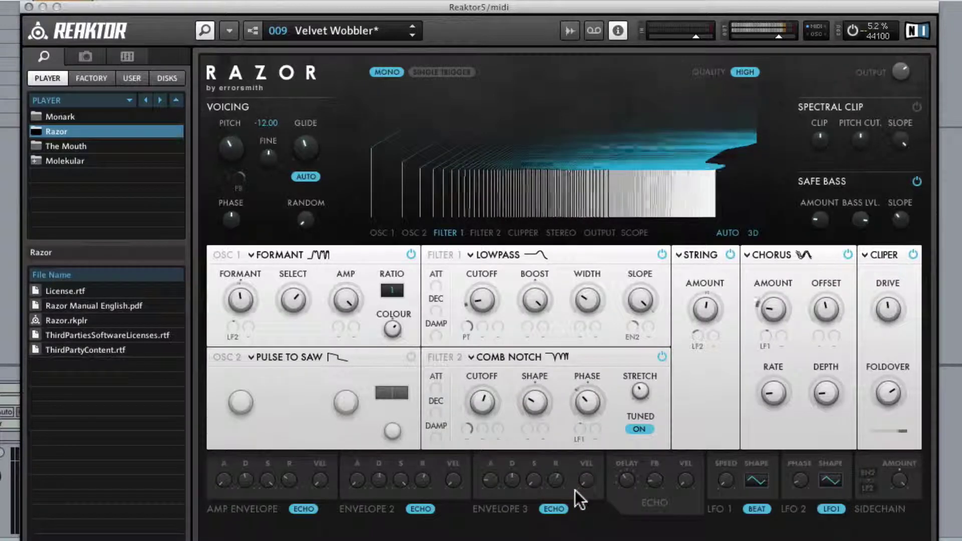
left_click(556, 509)
left_click(666, 1)
left_click(665, 138)
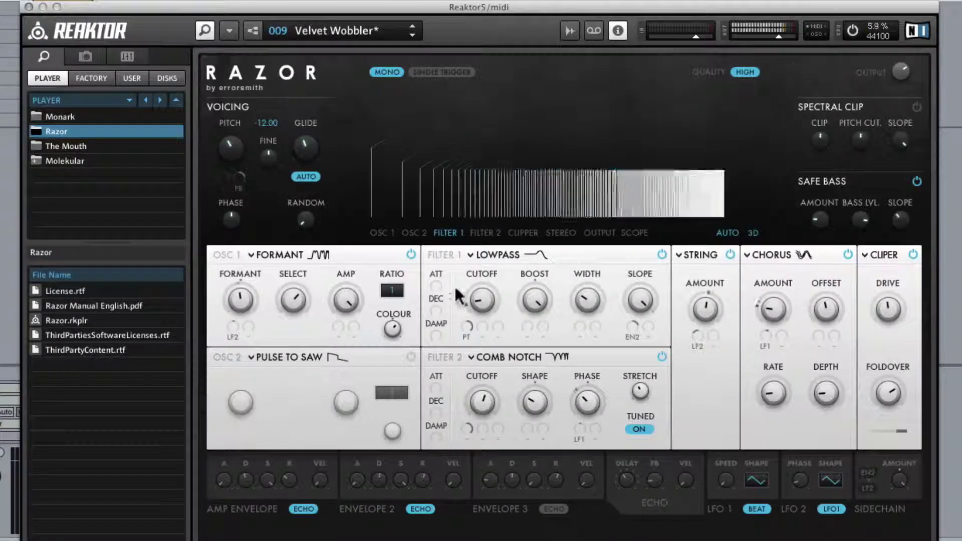
Lower Oscillator 1's select, set its amp to 0 and adjust the amp envelope's decay.
left_click_drag(311, 305, 284, 336)
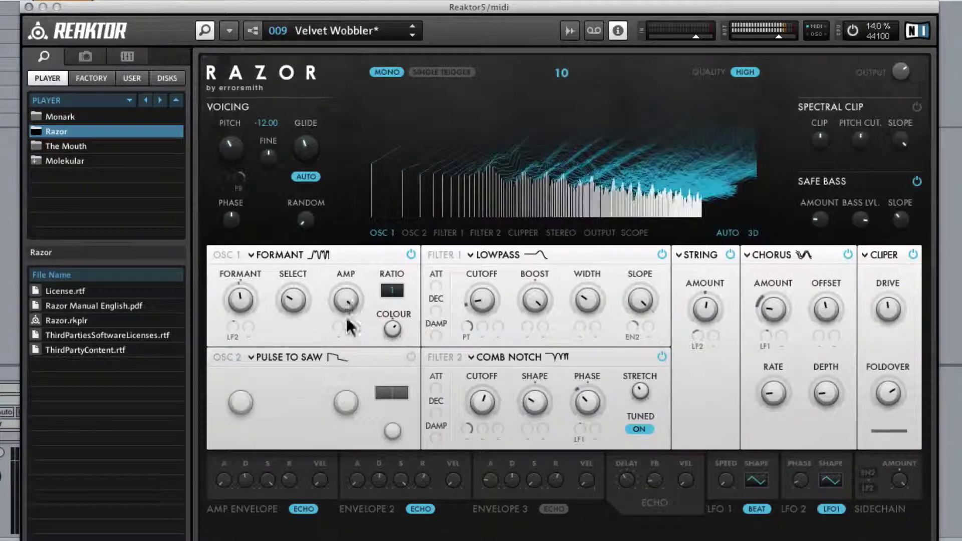
left_click_drag(346, 300, 346, 356)
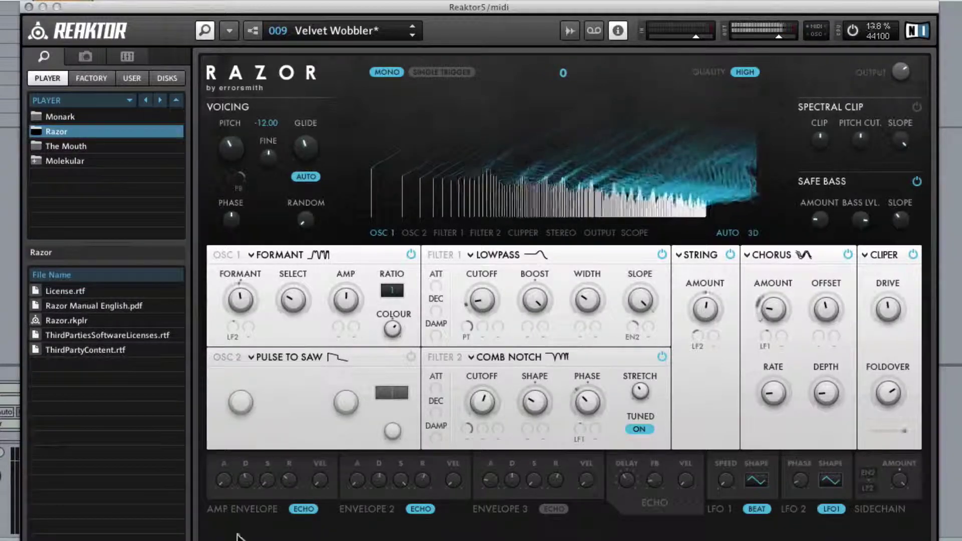
left_click_drag(244, 482, 256, 465)
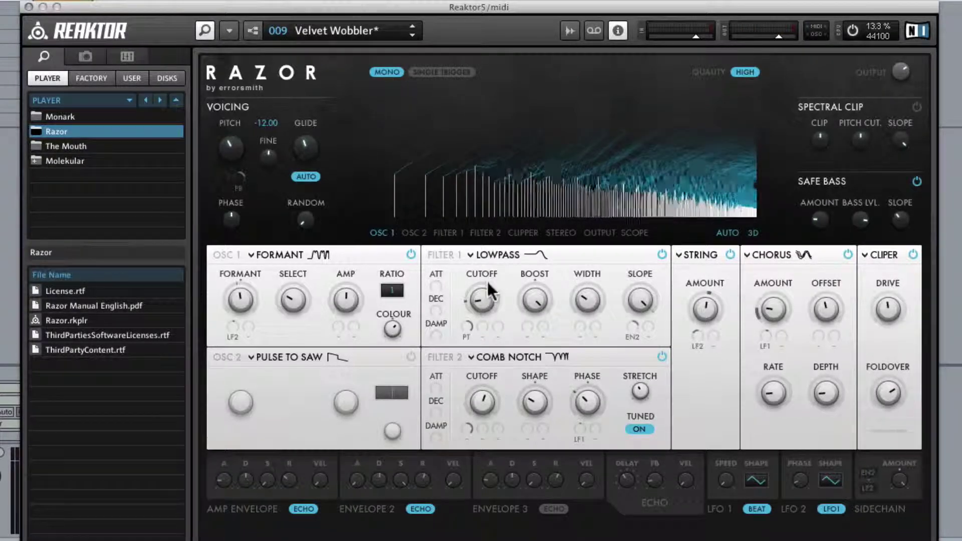
Set Filter 1's cutoff to 65 and open the modulation source choices for its second slot.
left_click_drag(483, 299, 482, 269)
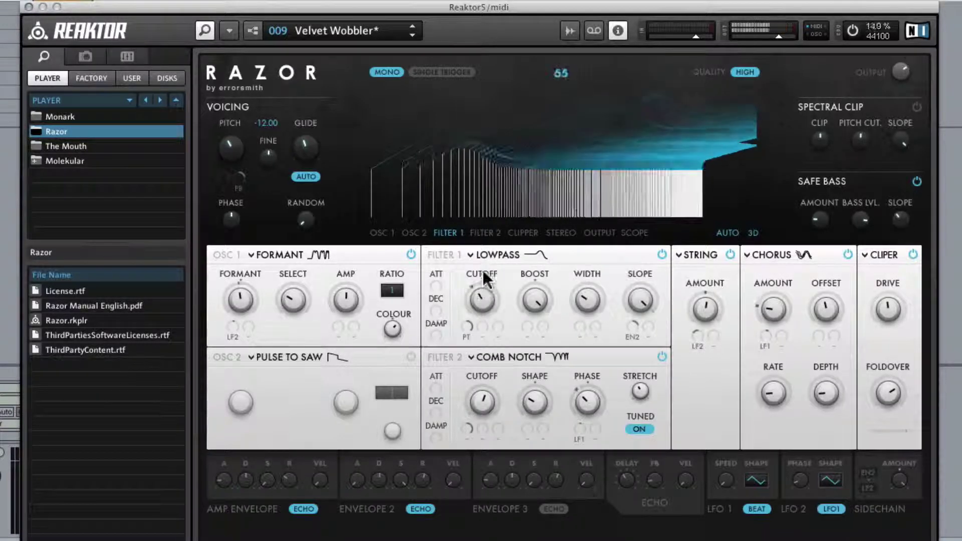
left_click(477, 329)
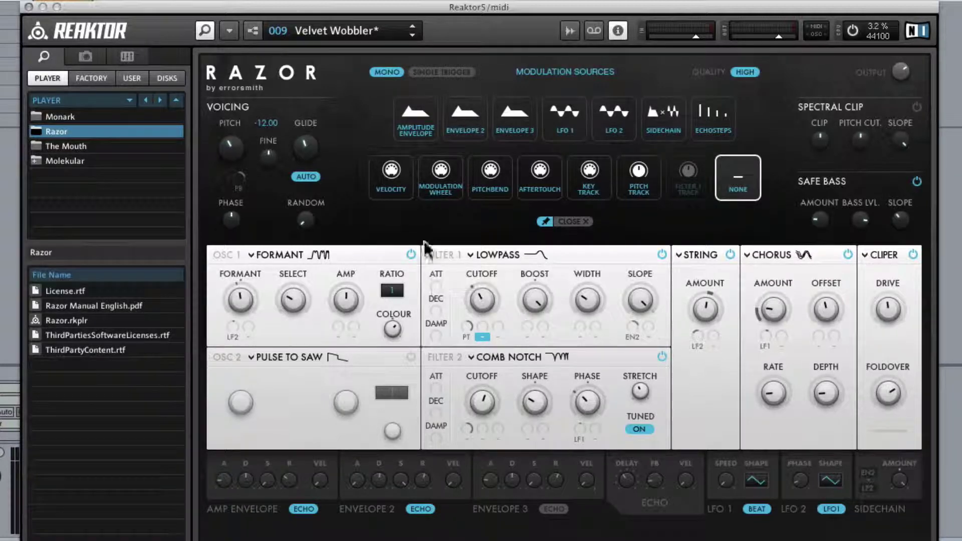
Load the Hopeless preset from the Pads bank and select Komplete Audio 6 as the output device for Soundflower (64ch).
left_click(412, 35)
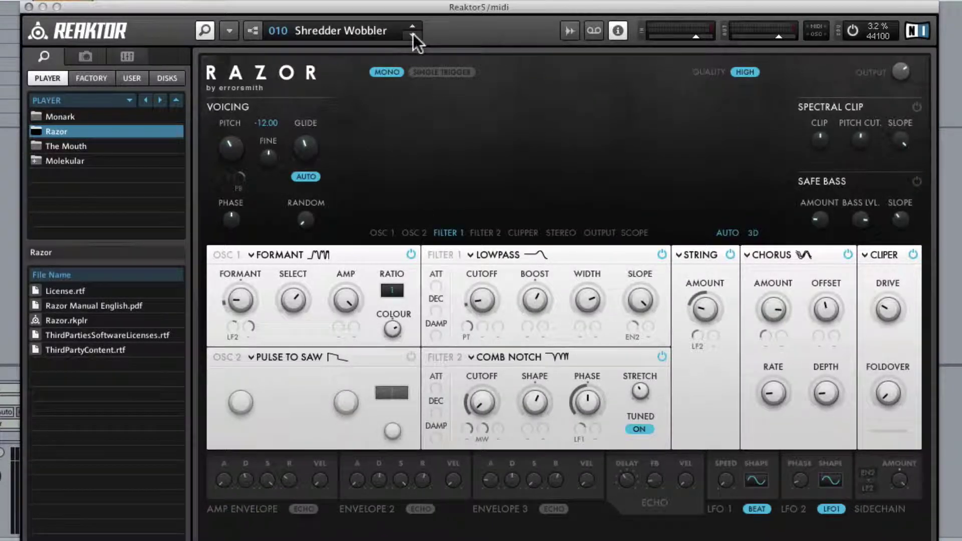
left_click(412, 34)
left_click(368, 33)
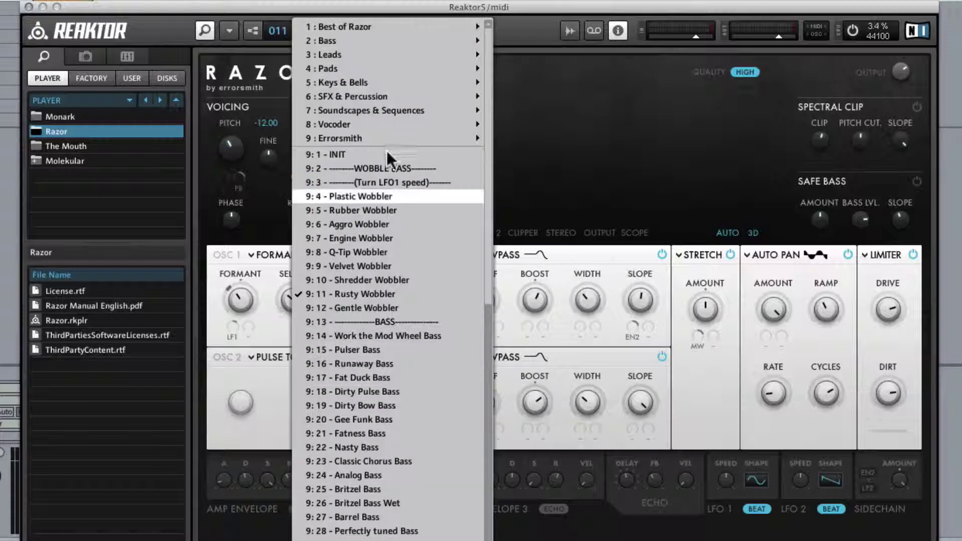
mouse_move(425, 66)
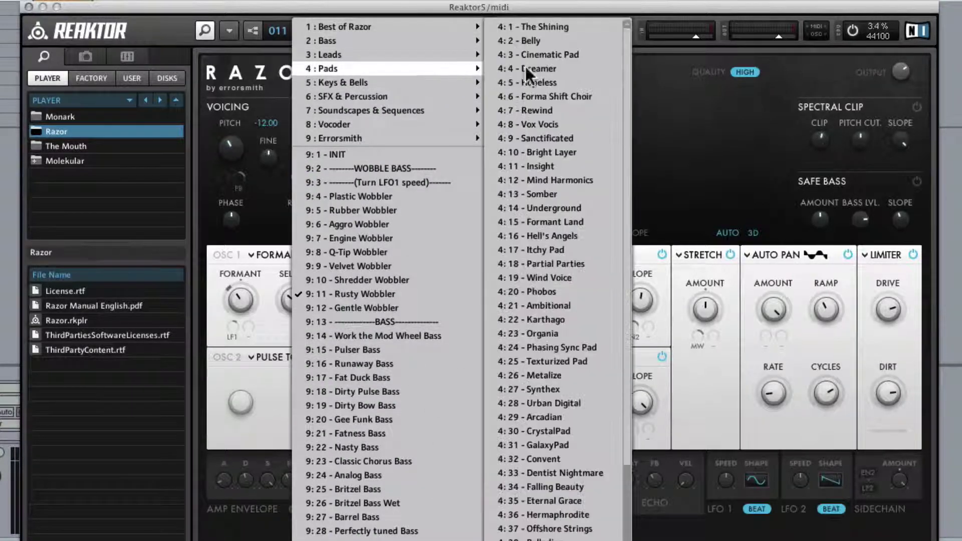
left_click(564, 86)
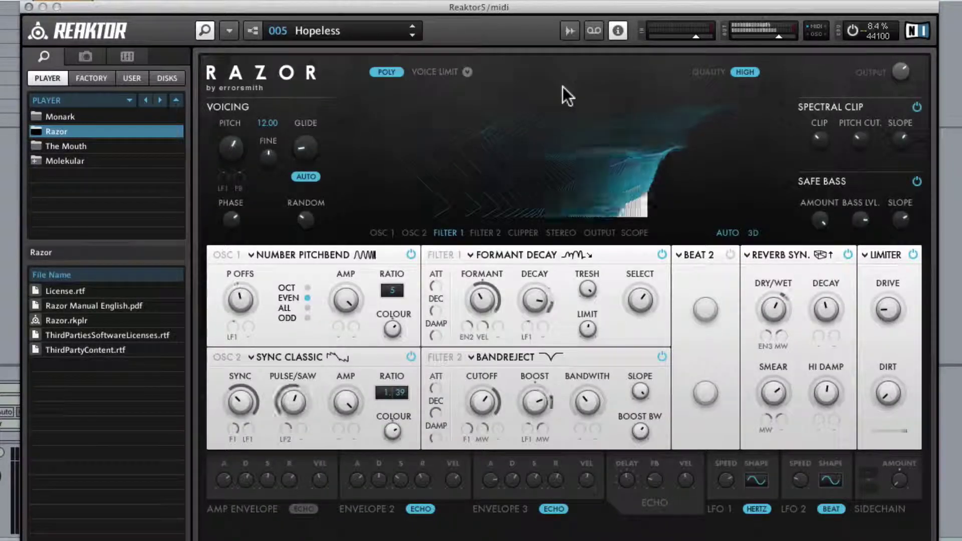
left_click(621, 1)
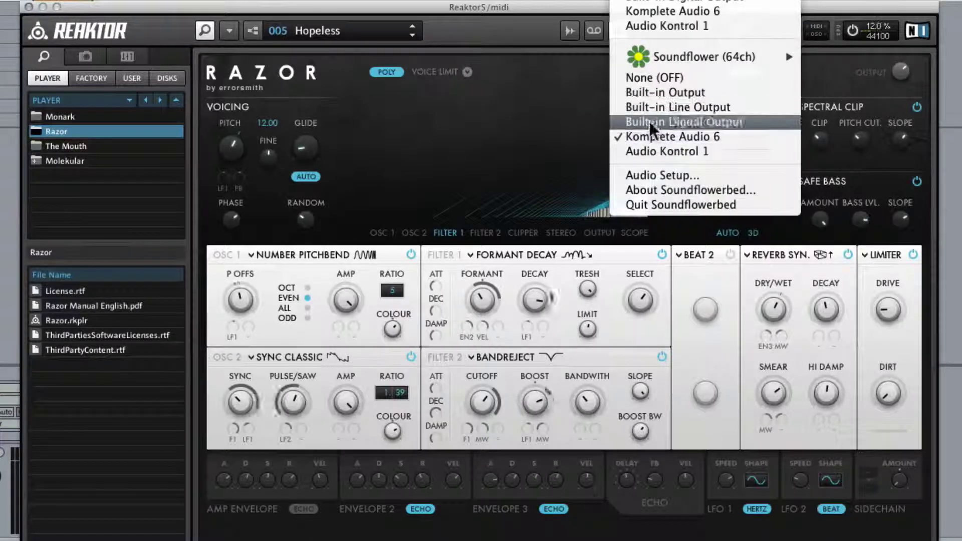
left_click(648, 134)
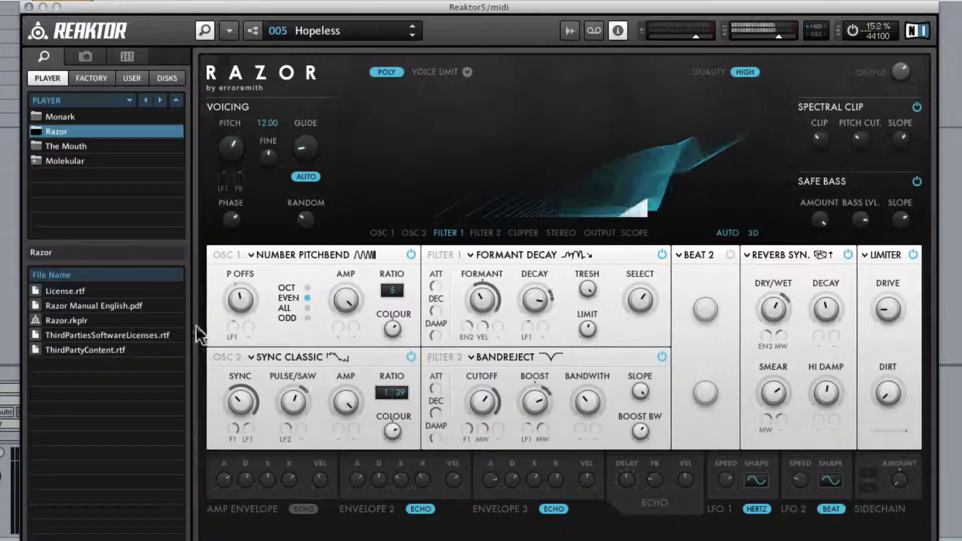
Raise Oscillator 1's P Offs and lower Oscillator 2's pulse/saw setting.
left_click_drag(237, 302, 235, 275)
left_click_drag(290, 418, 220, 425)
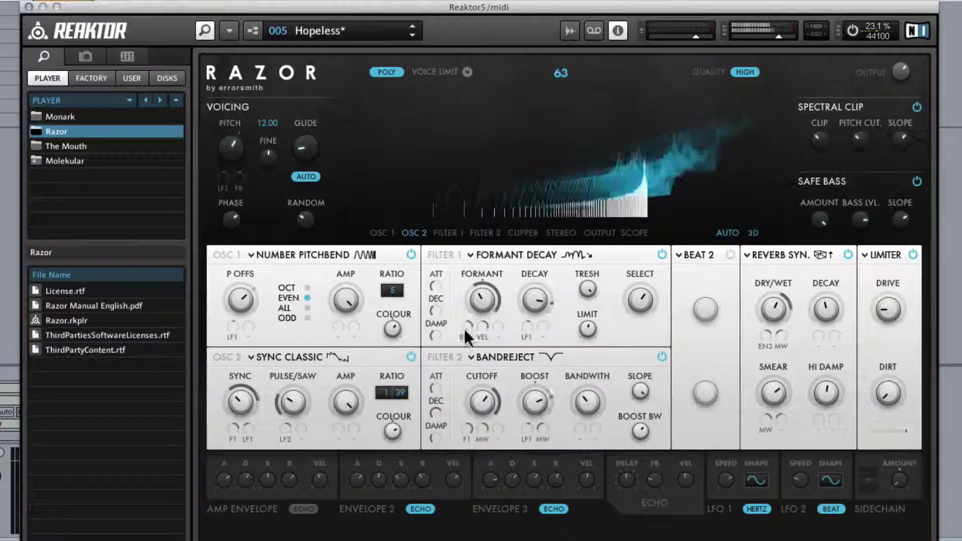
Lower Filter 1's formant and decay along with their modulation, and reduce the modulation of Filter 2's boost.
left_click_drag(464, 326, 453, 444)
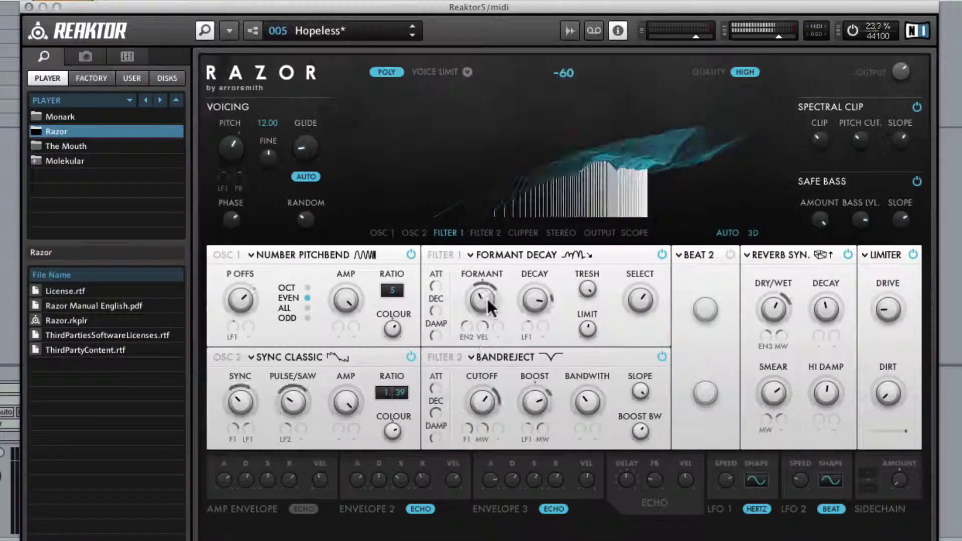
left_click_drag(478, 328, 465, 358)
left_click_drag(489, 314, 480, 369)
left_click_drag(523, 326, 501, 431)
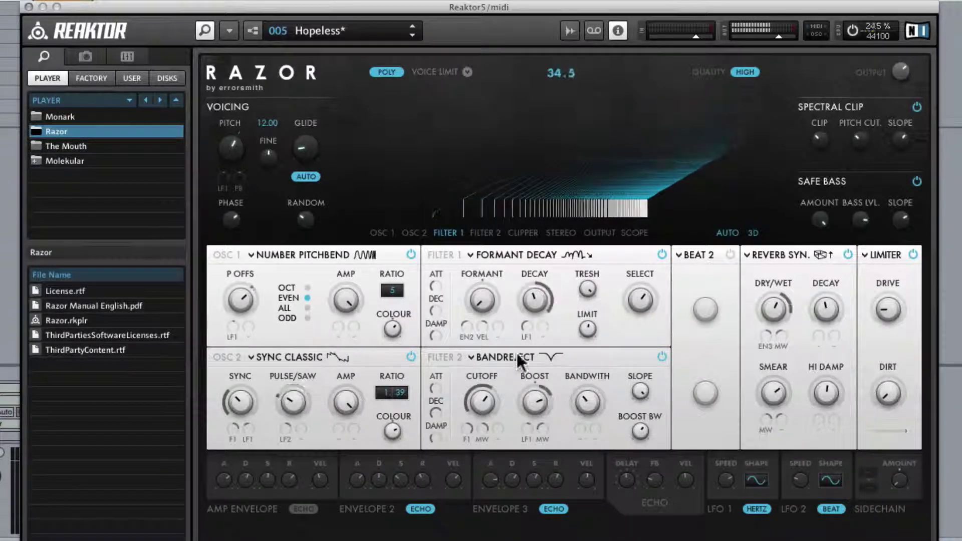
left_click_drag(537, 425, 524, 453)
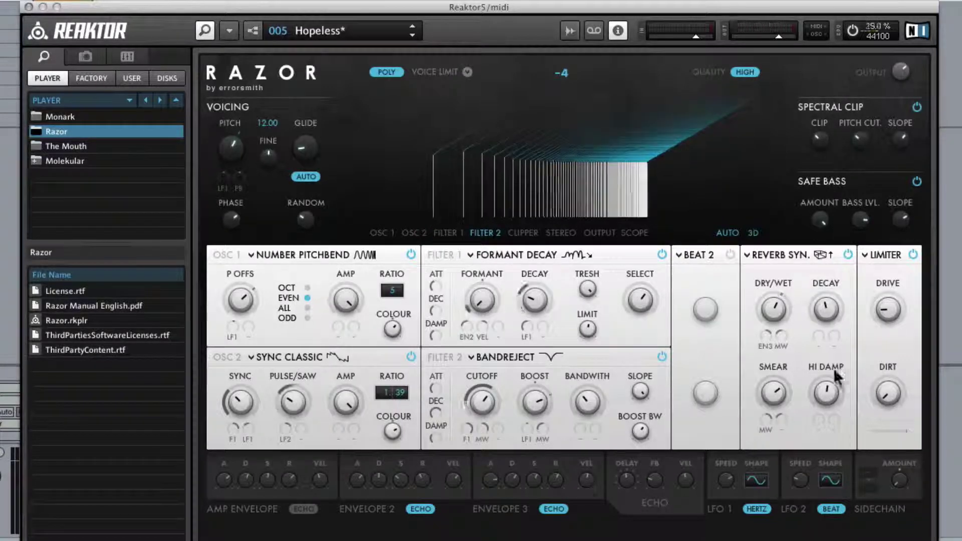
Set the reverb's dry/wet to 0.18 and enable Echo for the amp envelope.
left_click_drag(773, 308, 771, 368)
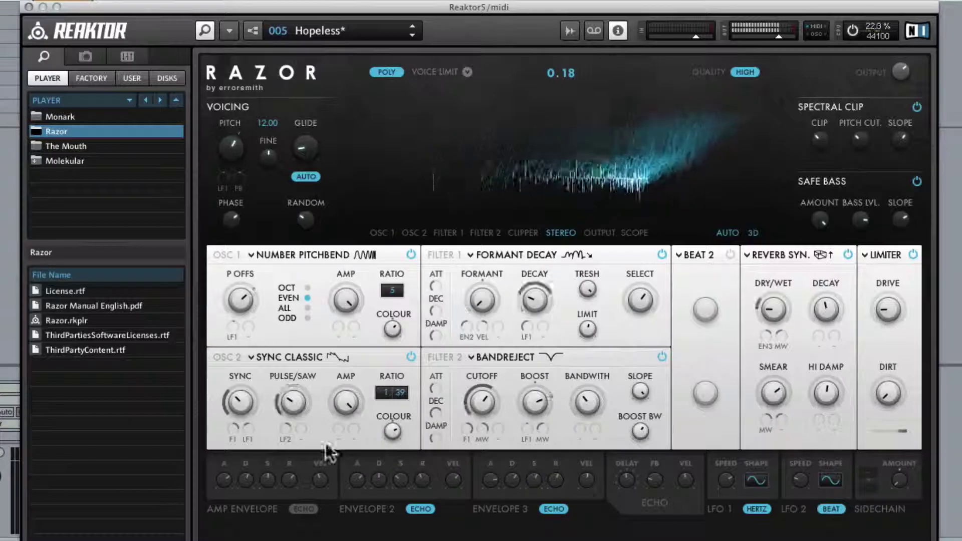
left_click(304, 509)
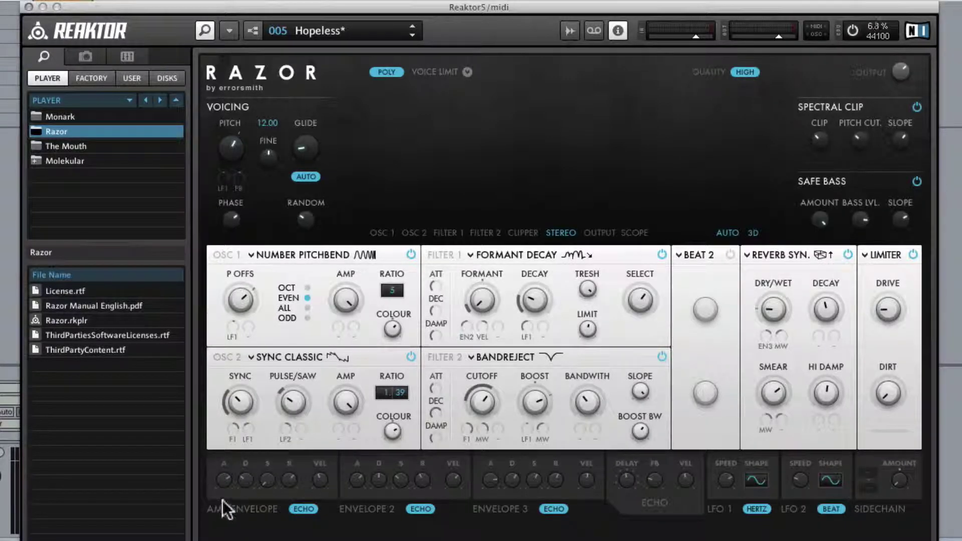
Reselect Komplete Audio 6 as Soundflower's output device, and raise the reverb's dry/wet while lowering its hi damp.
mouse_move(224, 480)
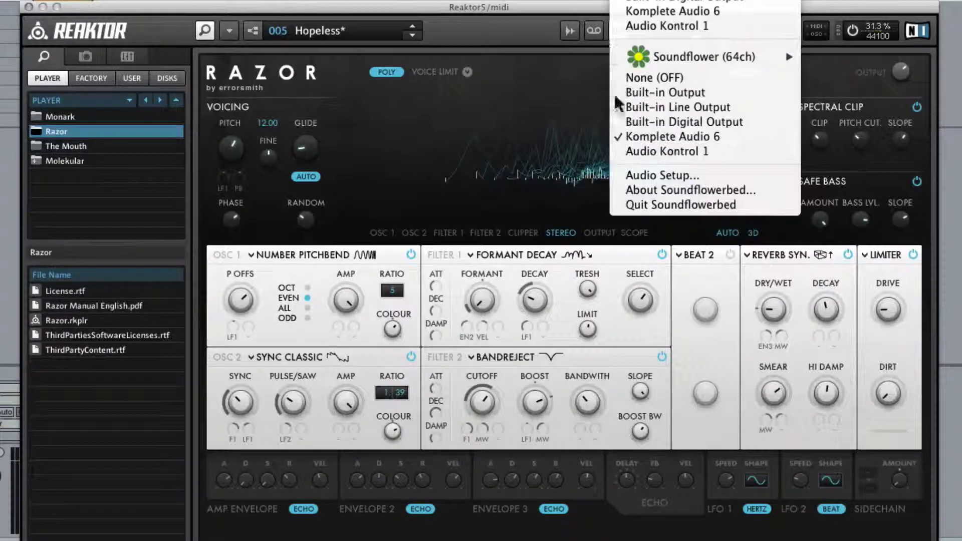
left_click(629, 129)
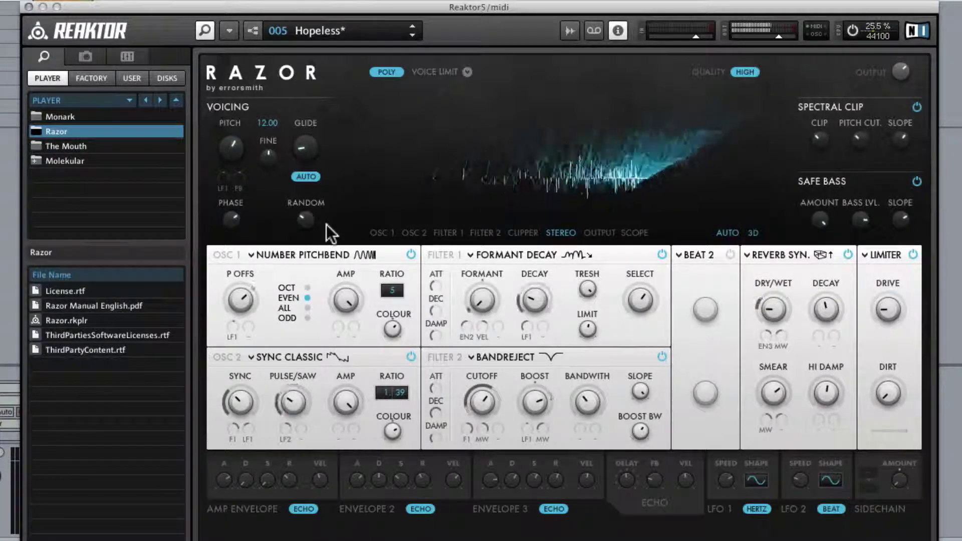
left_click_drag(771, 300, 774, 241)
left_click_drag(839, 379, 784, 428)
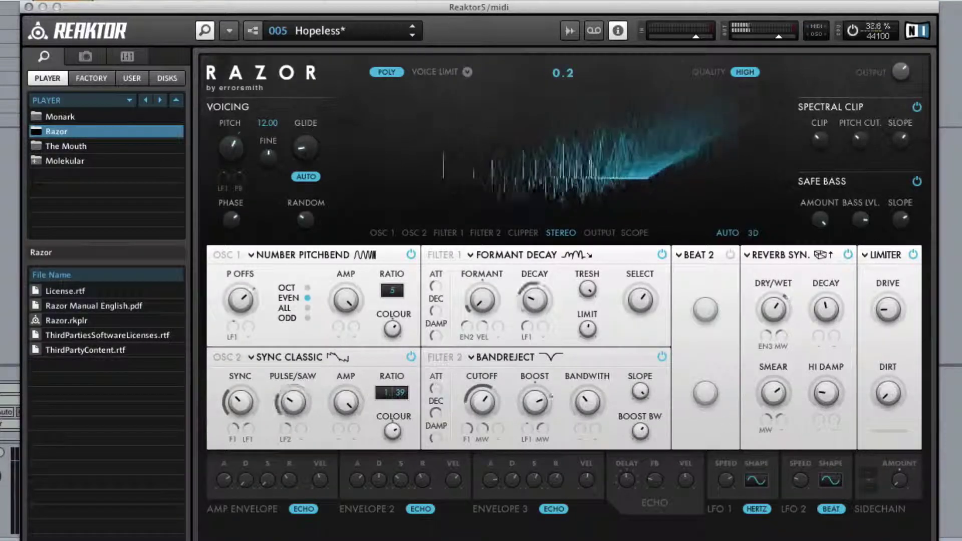